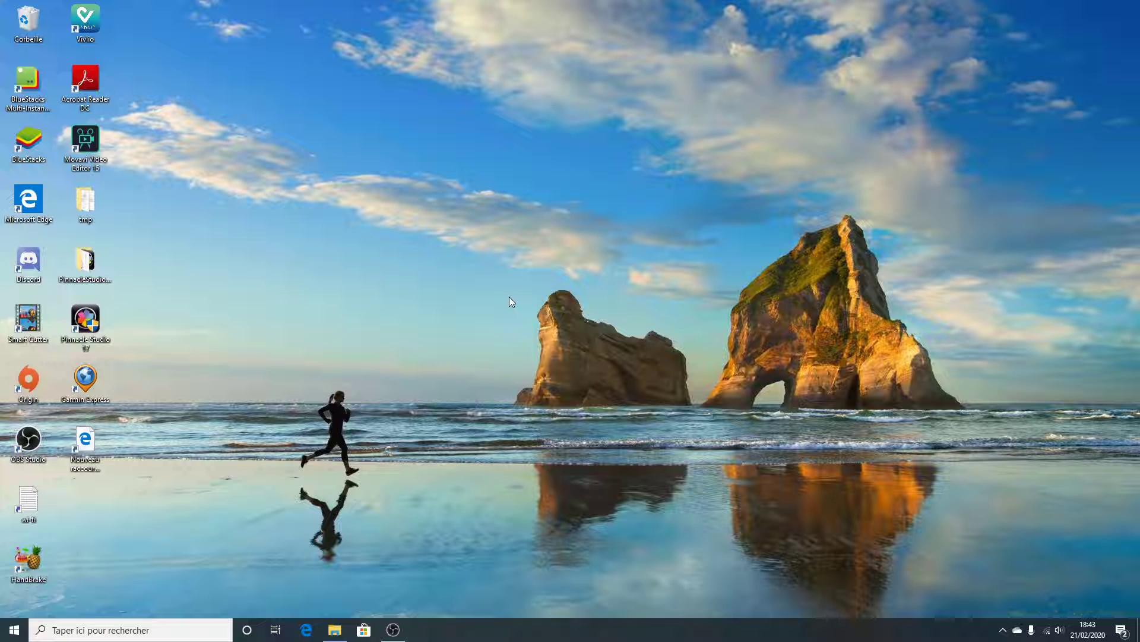
# Open the M6-01262020-capital.pvr folder in File Explorer and check the size of data0001.ts in its properties
pyautogui.click(334, 630)
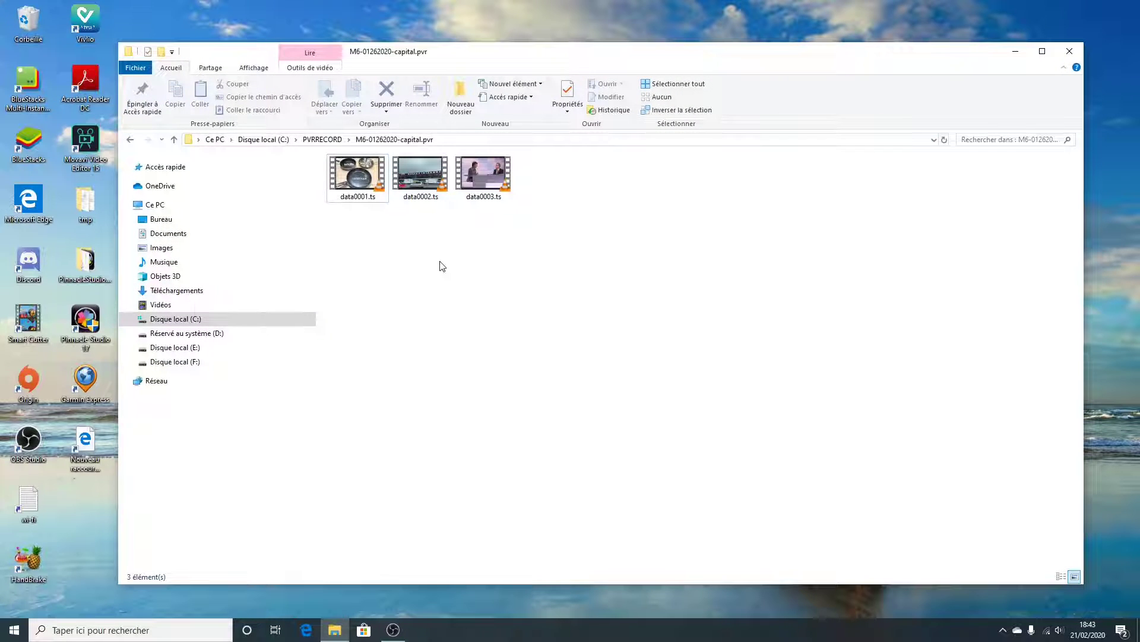
pyautogui.click(357, 176)
pyautogui.click(421, 178)
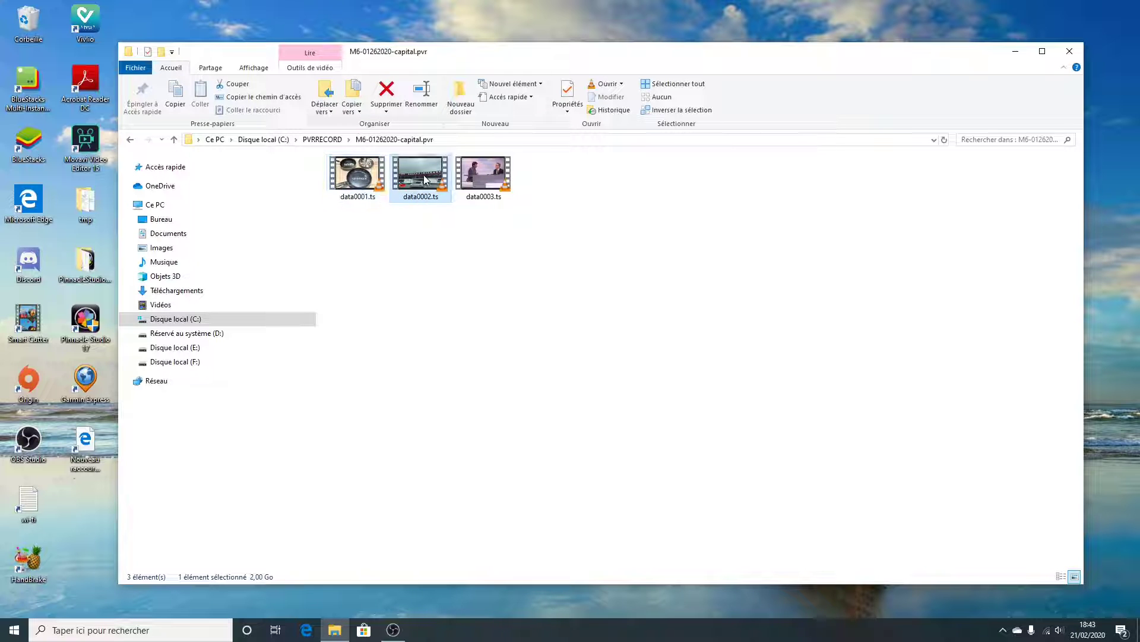
pyautogui.click(365, 176)
pyautogui.rightClick(365, 176)
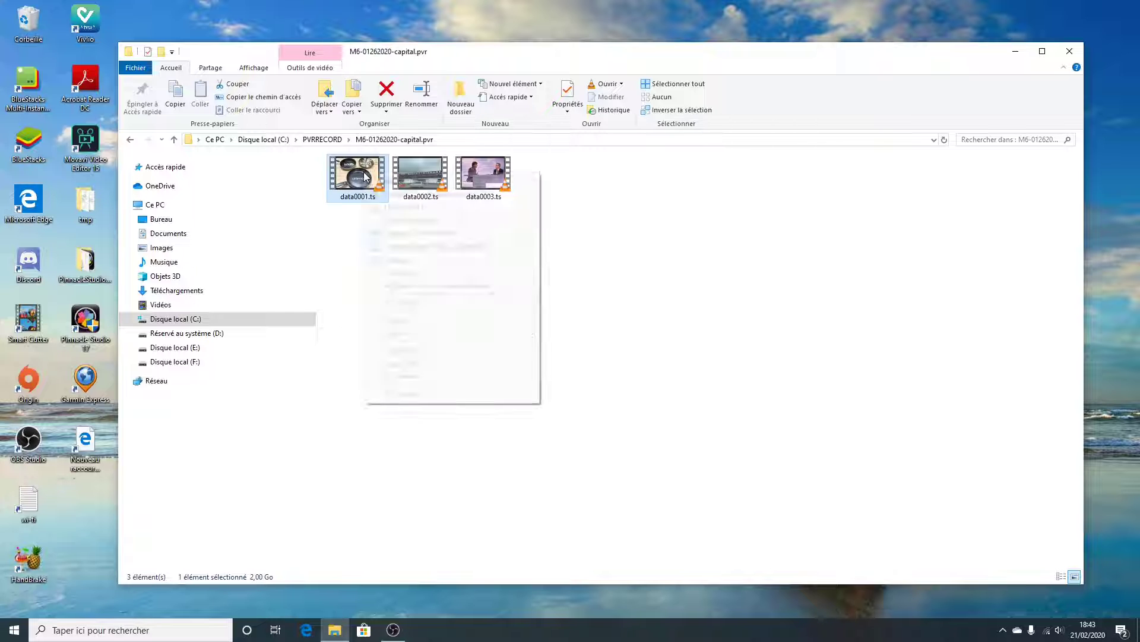
pyautogui.click(407, 395)
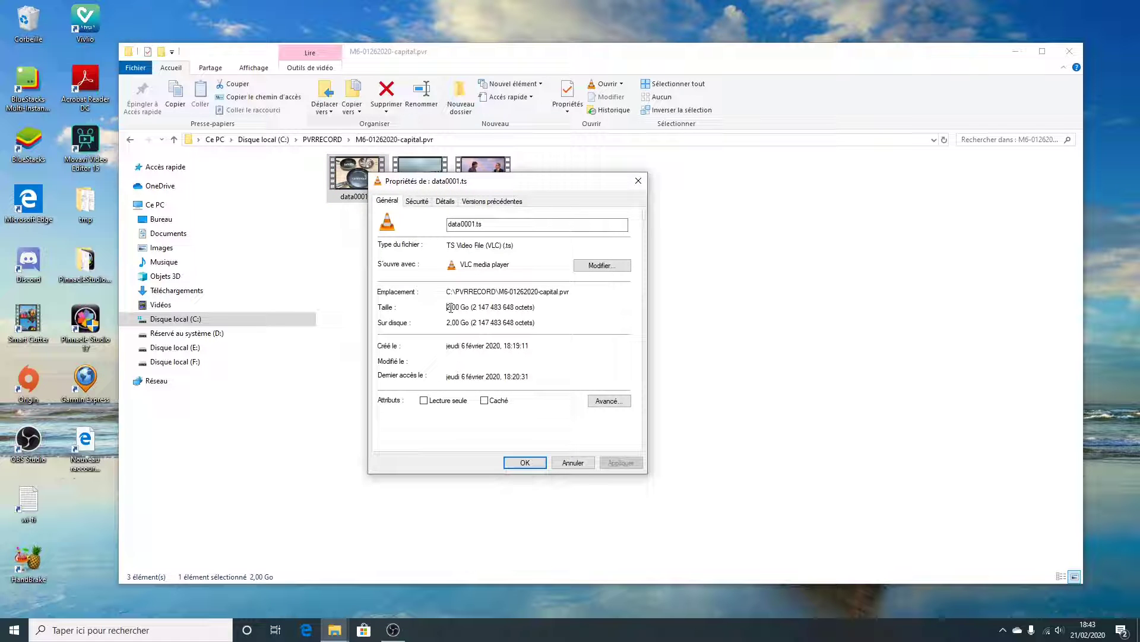
pyautogui.moveTo(450, 307); pyautogui.dragTo(538, 307)
pyautogui.click(538, 307)
pyautogui.click(638, 181)
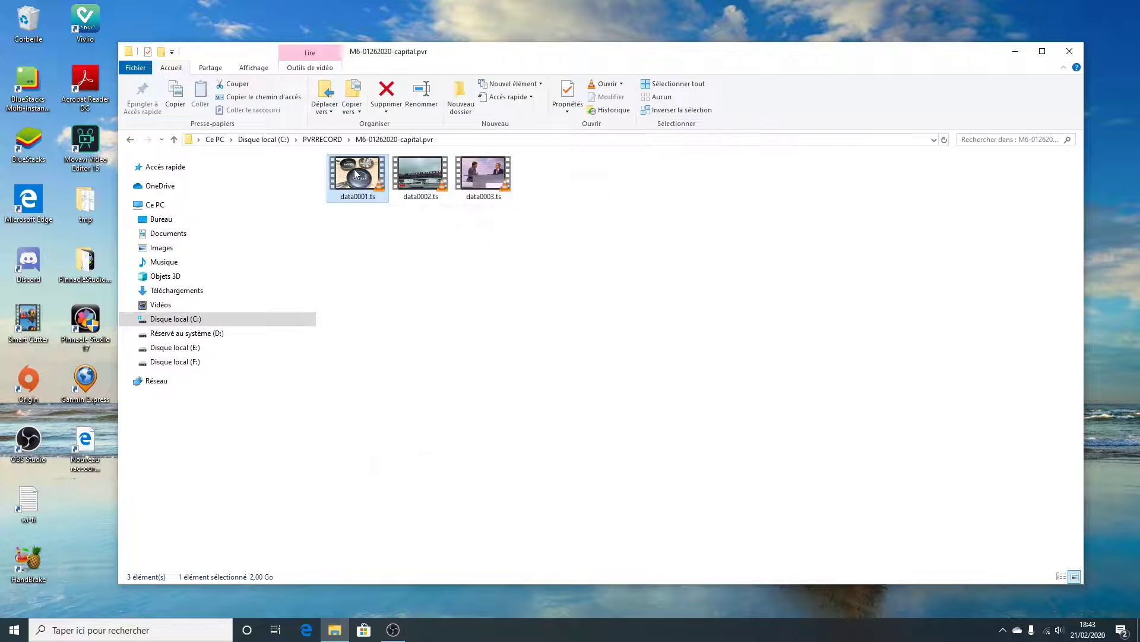
pyautogui.moveTo(355, 173)
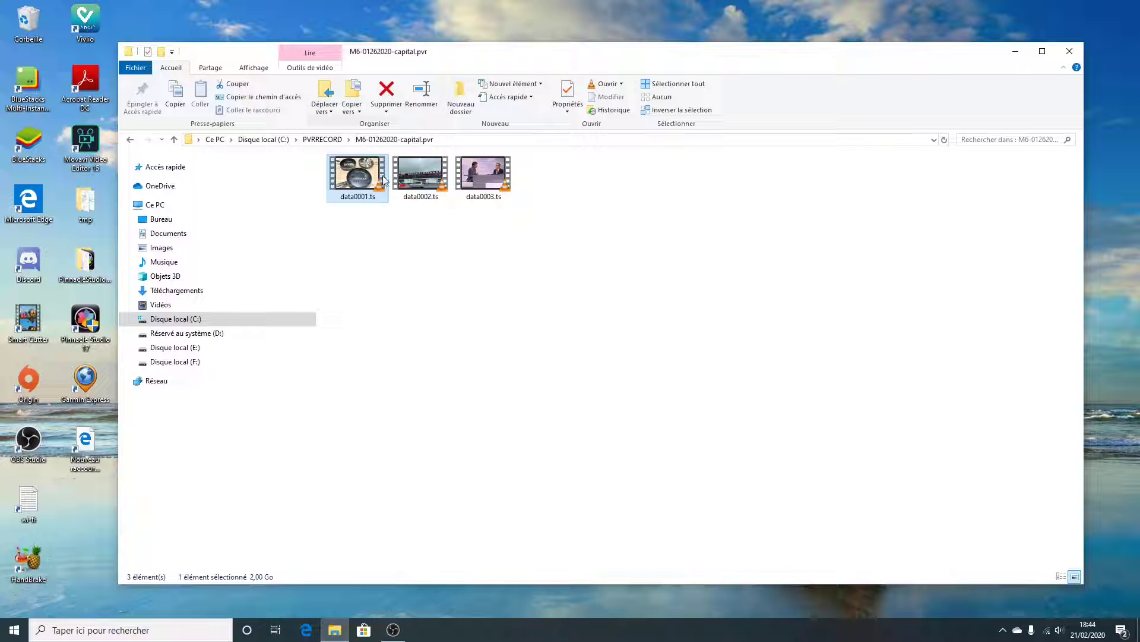
pyautogui.click(417, 177)
pyautogui.click(475, 177)
pyautogui.click(410, 174)
pyautogui.click(372, 174)
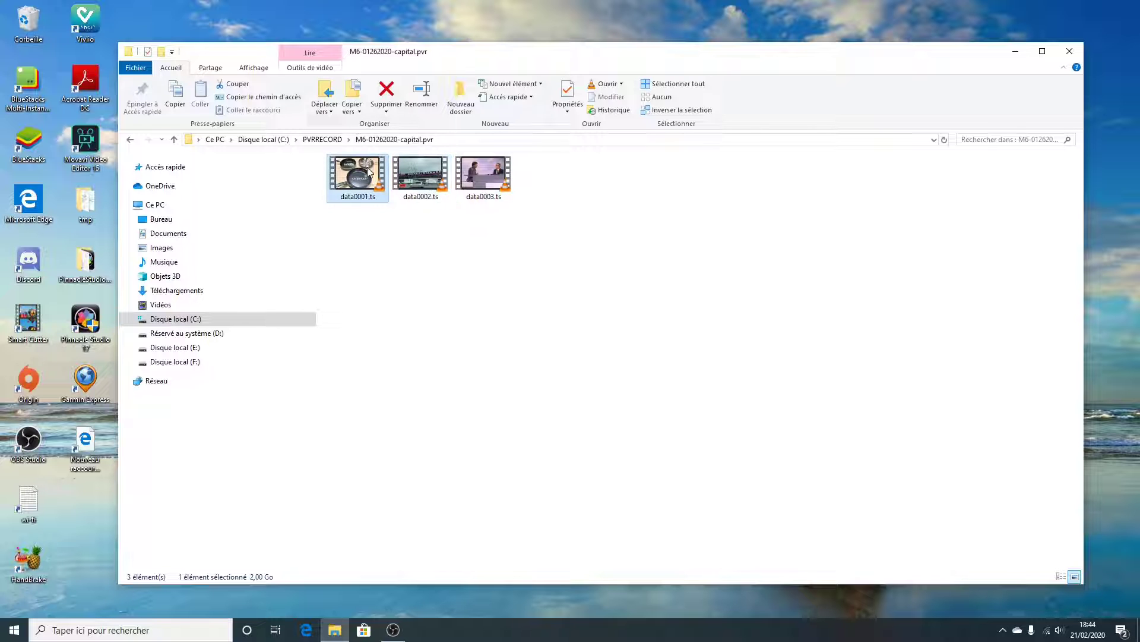
pyautogui.click(423, 175)
pyautogui.click(467, 177)
# Play data0001.ts in VLC, skip ahead to sample the recording, and close the player
pyautogui.click(367, 174)
pyautogui.doubleClick(367, 174)
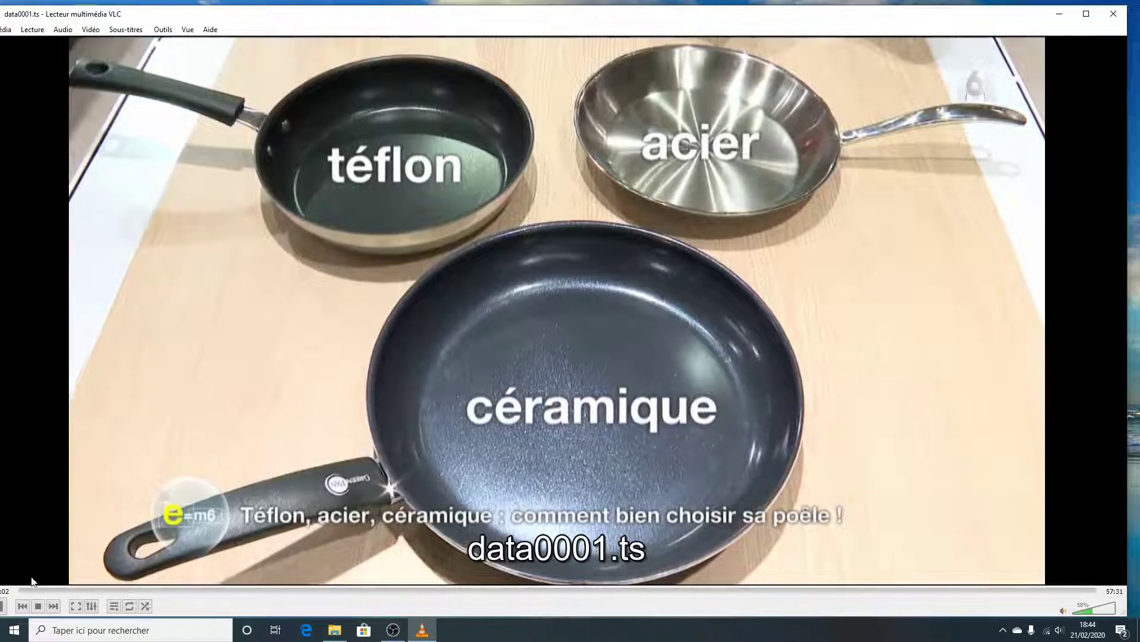
pyautogui.click(70, 591)
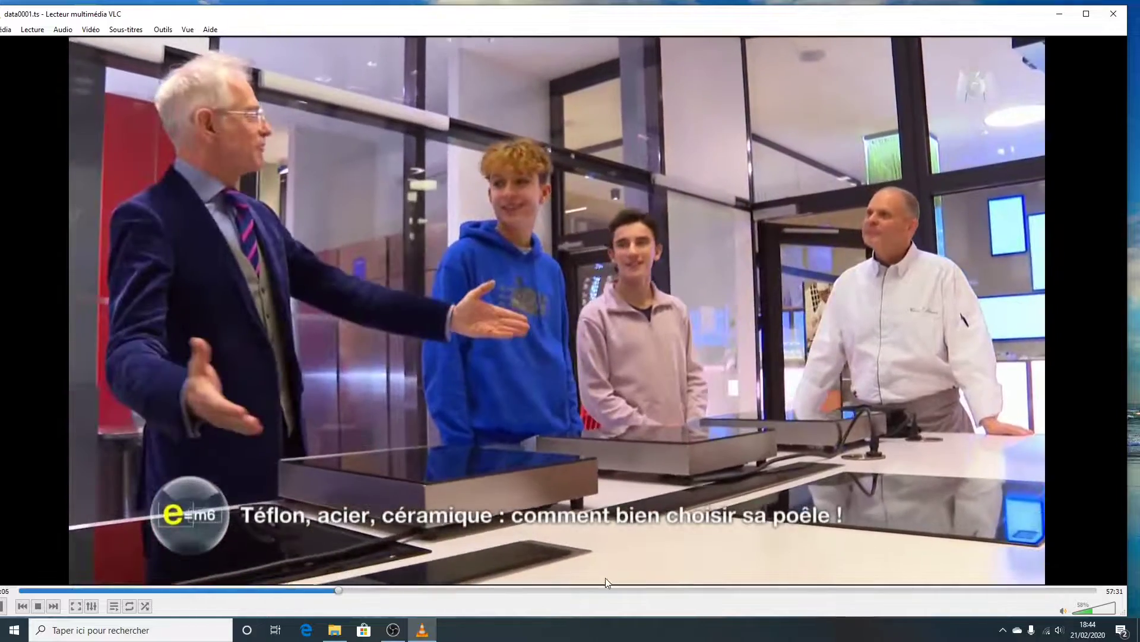
pyautogui.click(338, 591)
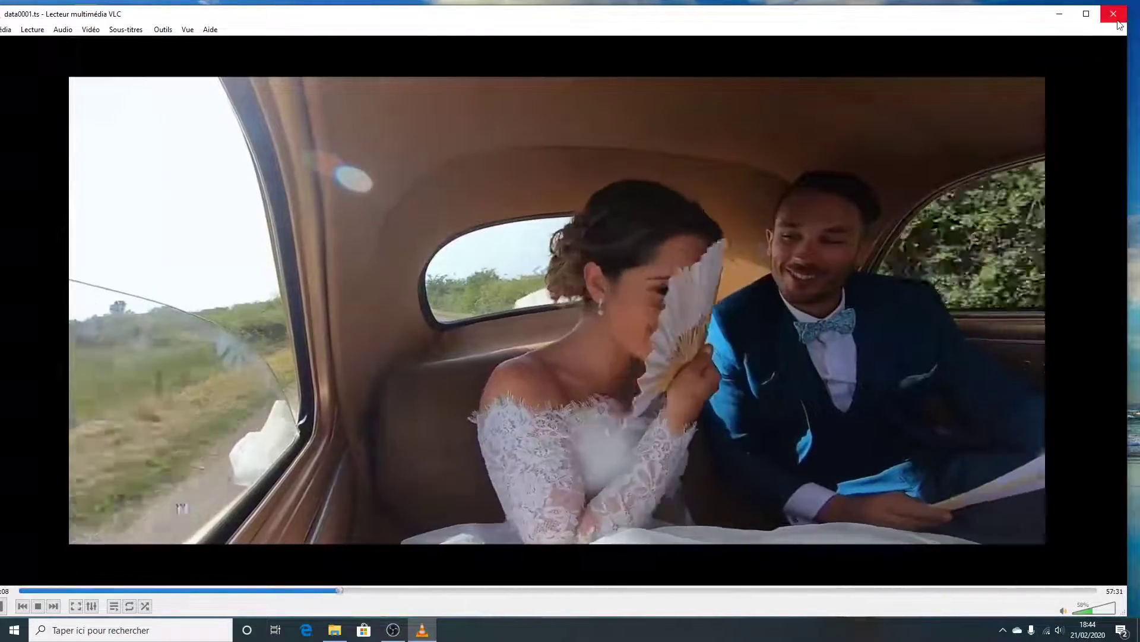
pyautogui.click(1118, 15)
pyautogui.click(620, 246)
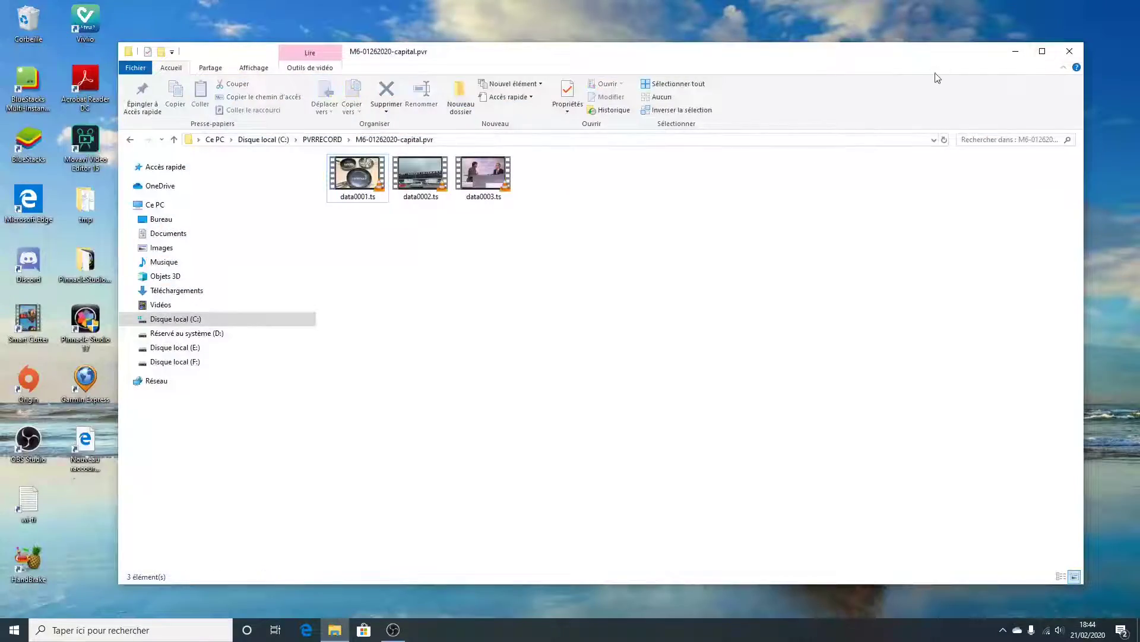
# Minimize File Explorer, launch Smart Cutter and load data0001.ts from the M6-01262020-capital.pvr folder
pyautogui.click(1017, 50)
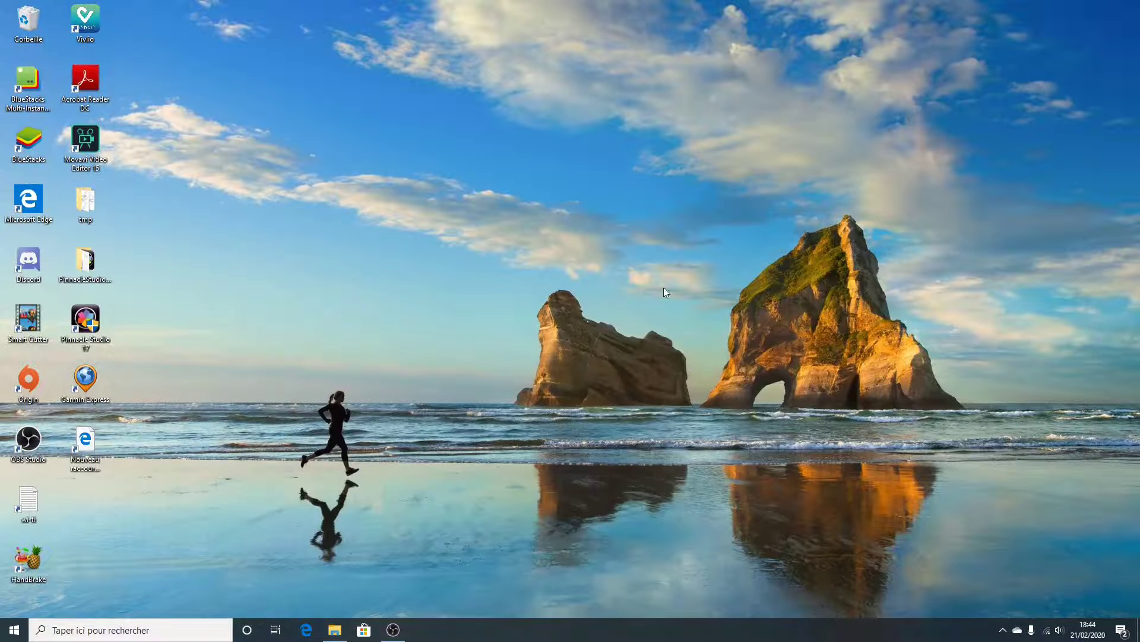
pyautogui.doubleClick(23, 317)
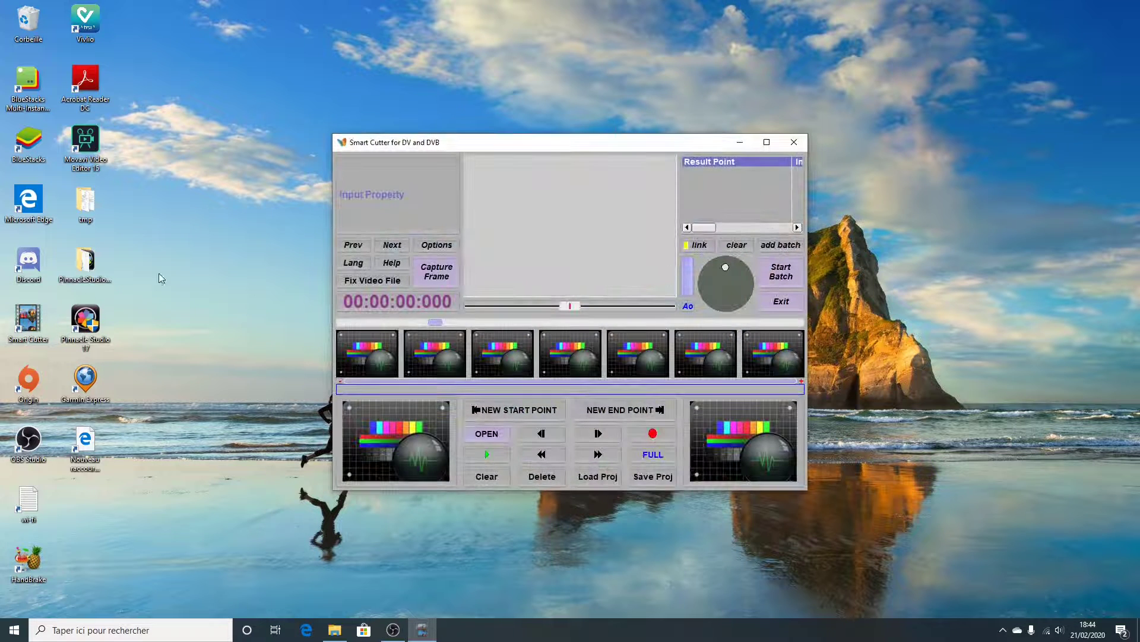
pyautogui.moveTo(557, 141); pyautogui.dragTo(531, 142)
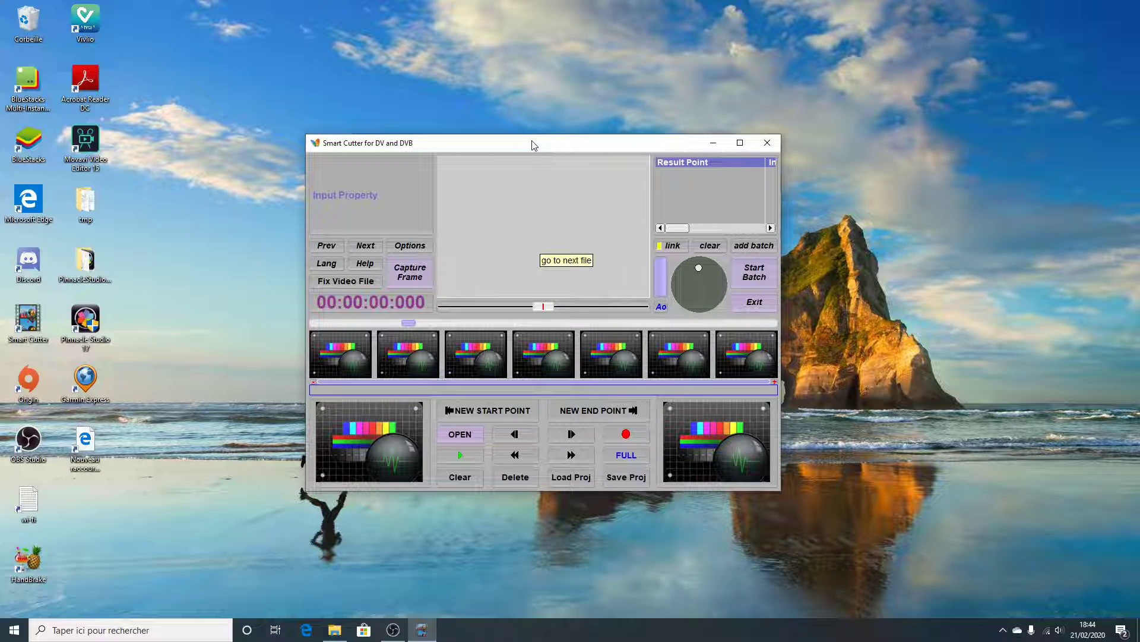
pyautogui.moveTo(541, 149); pyautogui.dragTo(561, 169)
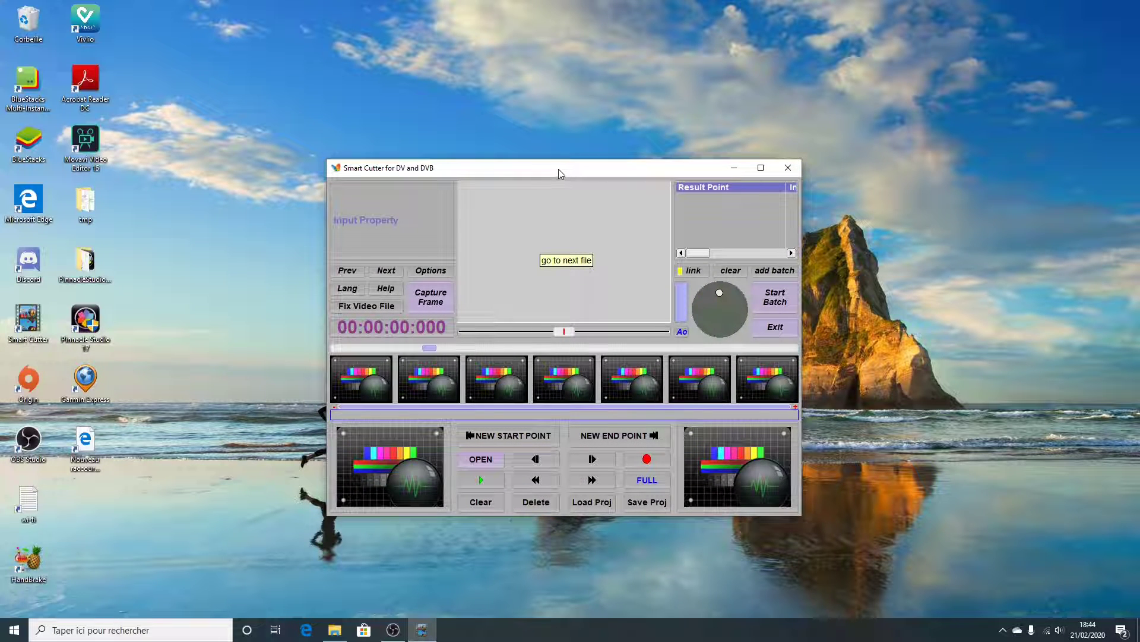
pyautogui.moveTo(557, 170); pyautogui.dragTo(590, 154)
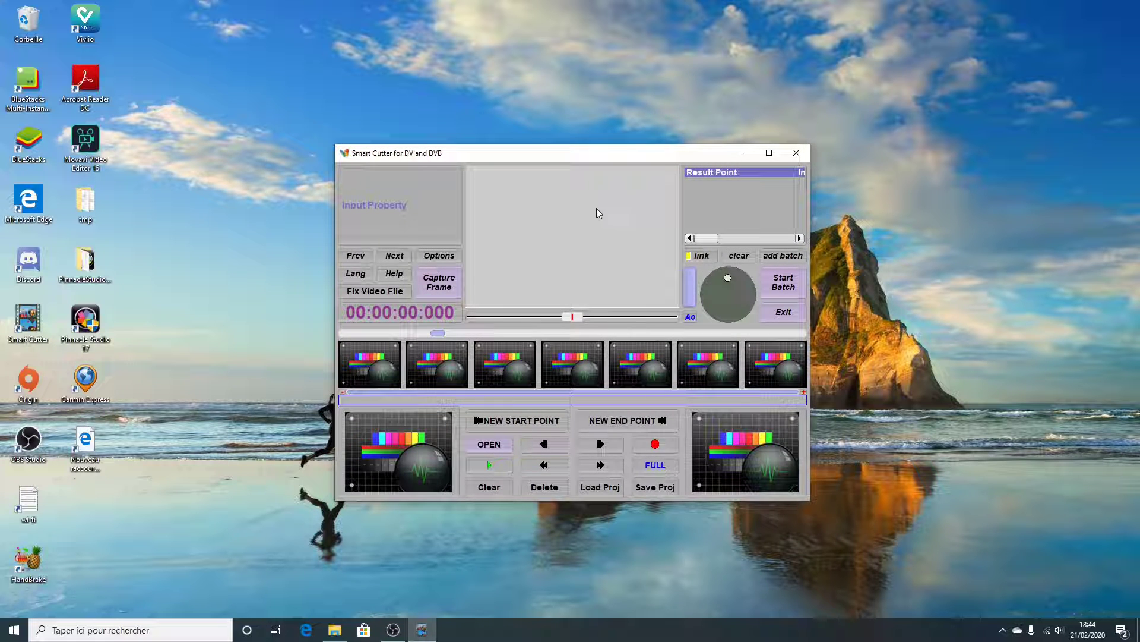
pyautogui.click(489, 445)
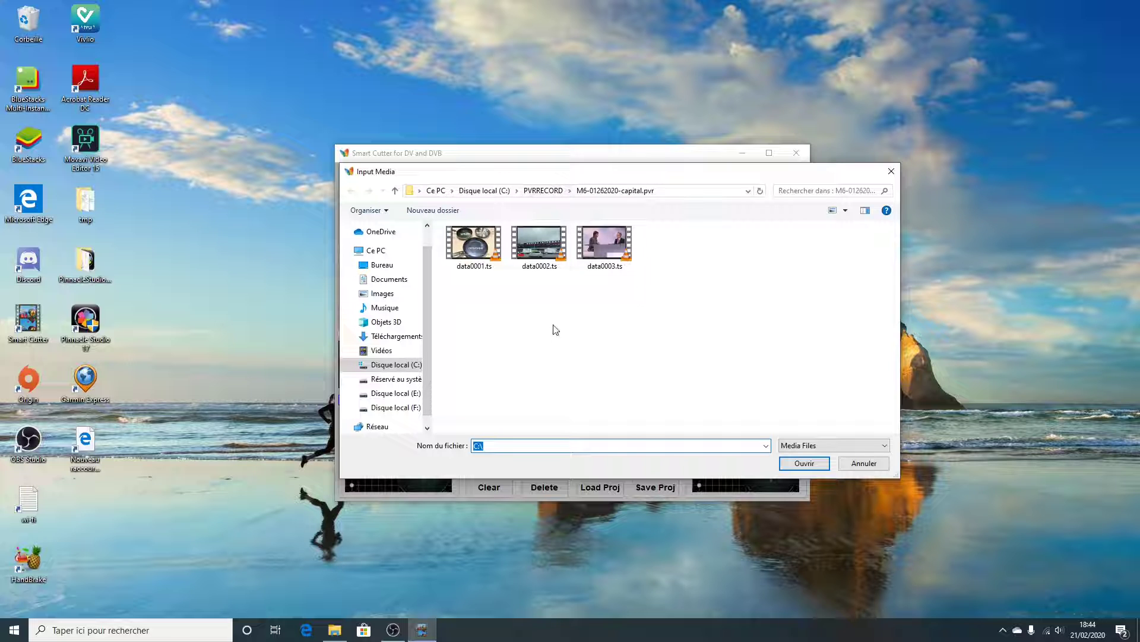
pyautogui.click(470, 248)
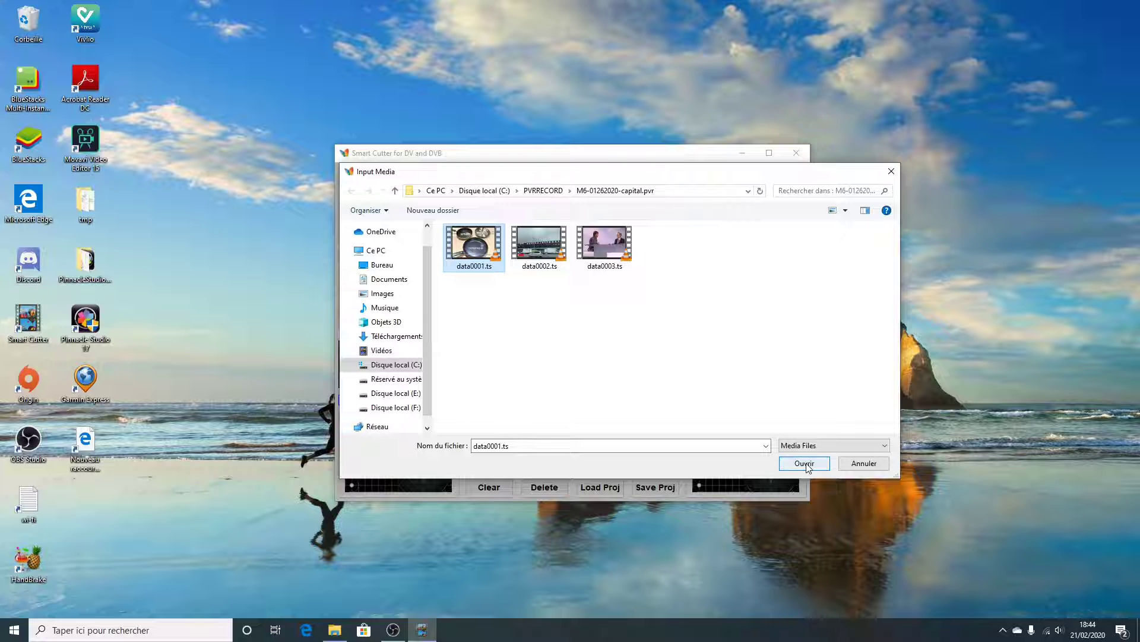
pyautogui.click(806, 465)
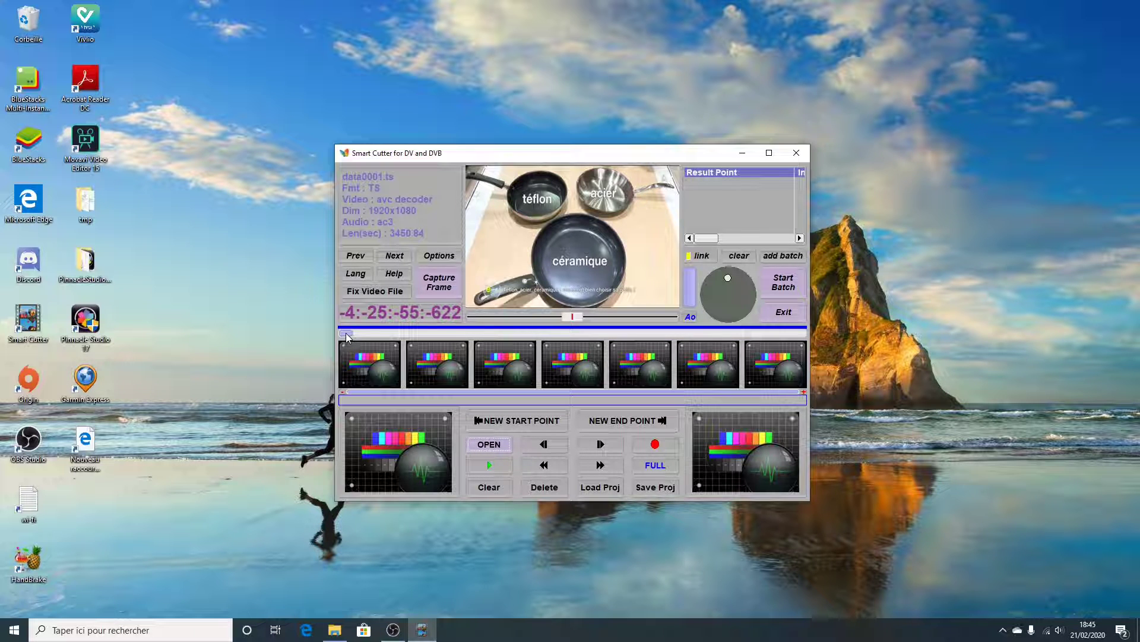
# Set the first segment's start point at -3:-58:-58:-422, on the first pale frame after the green M6 group logo
pyautogui.moveTo(347, 337); pyautogui.dragTo(562, 333)
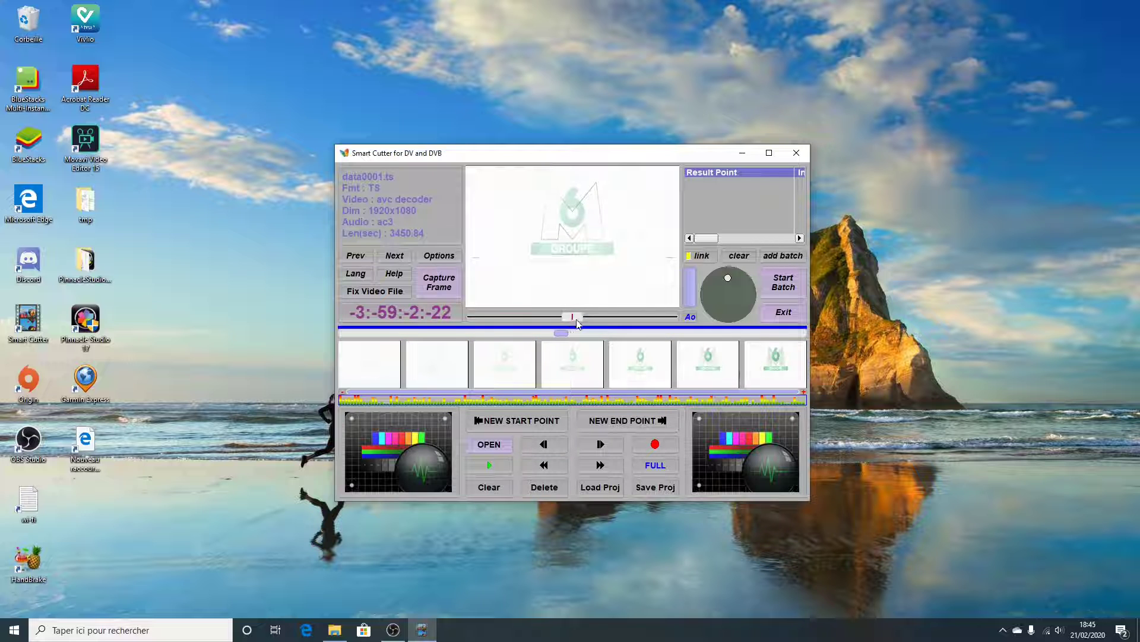
pyautogui.moveTo(578, 319); pyautogui.dragTo(611, 316)
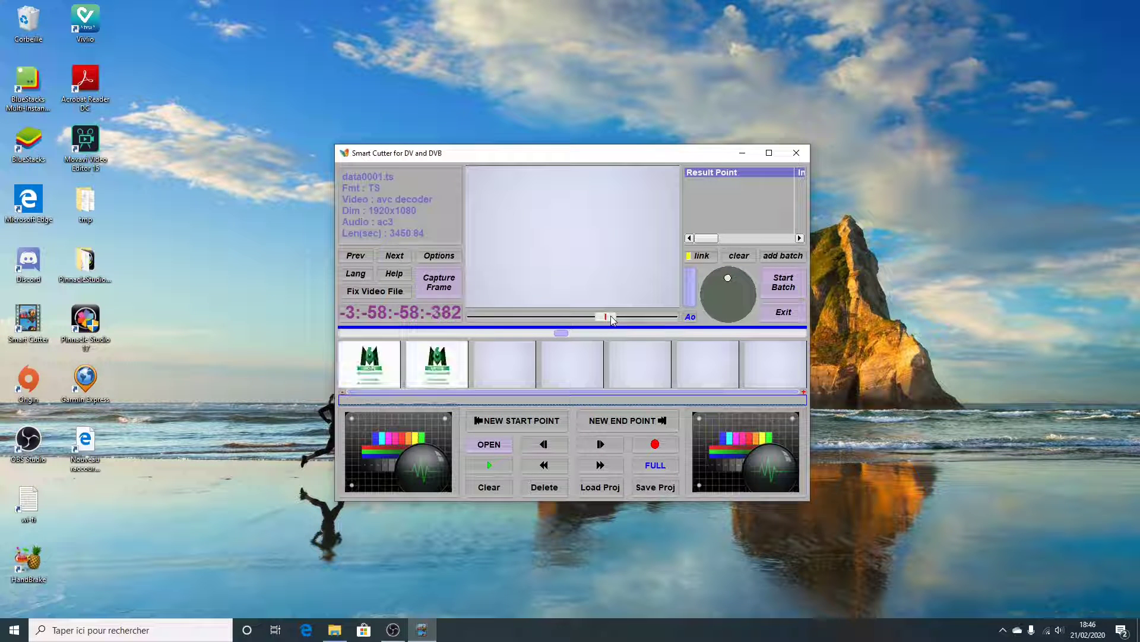
pyautogui.click(504, 361)
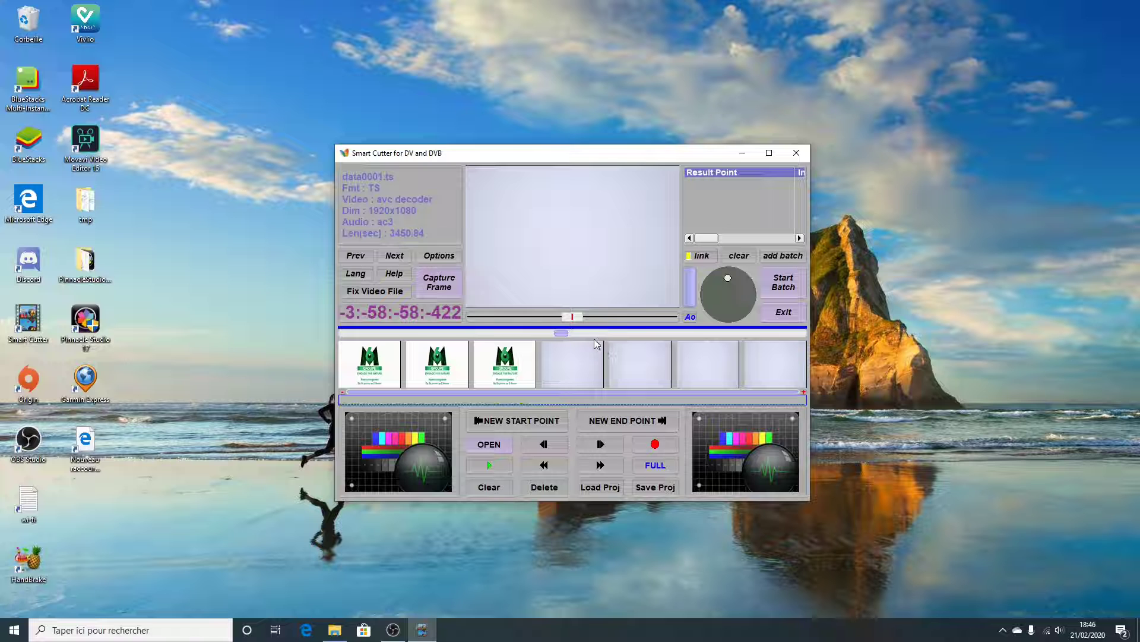
pyautogui.click(515, 422)
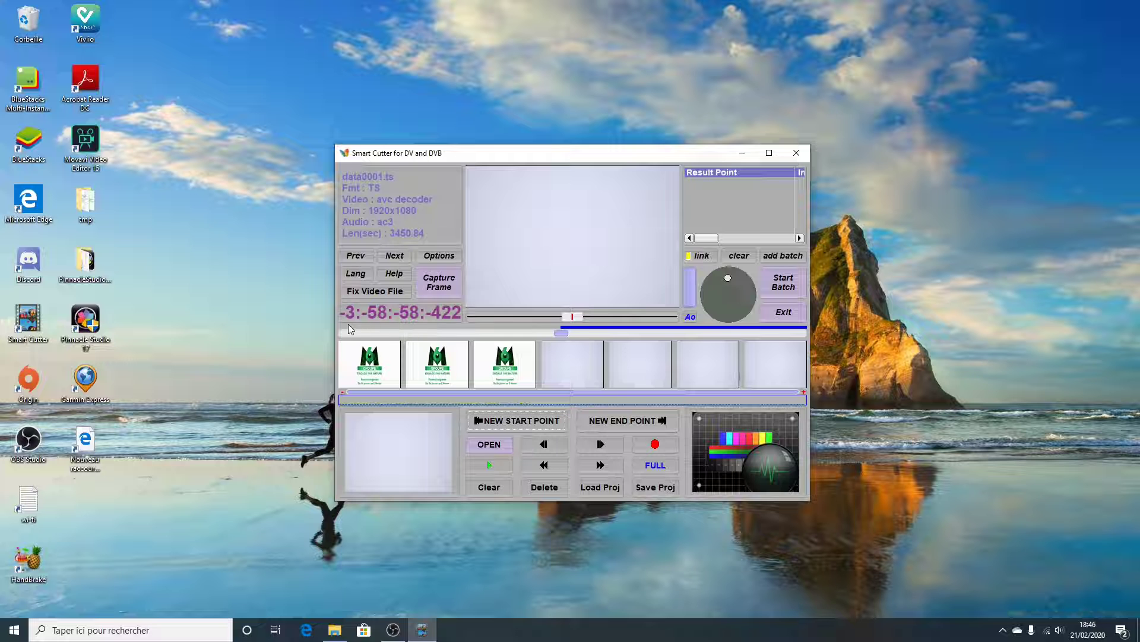
# Set the first segment's end point at -3:-35:-55:-62, on the last Capital programme frame before the advertising break
pyautogui.moveTo(562, 333); pyautogui.dragTo(747, 335)
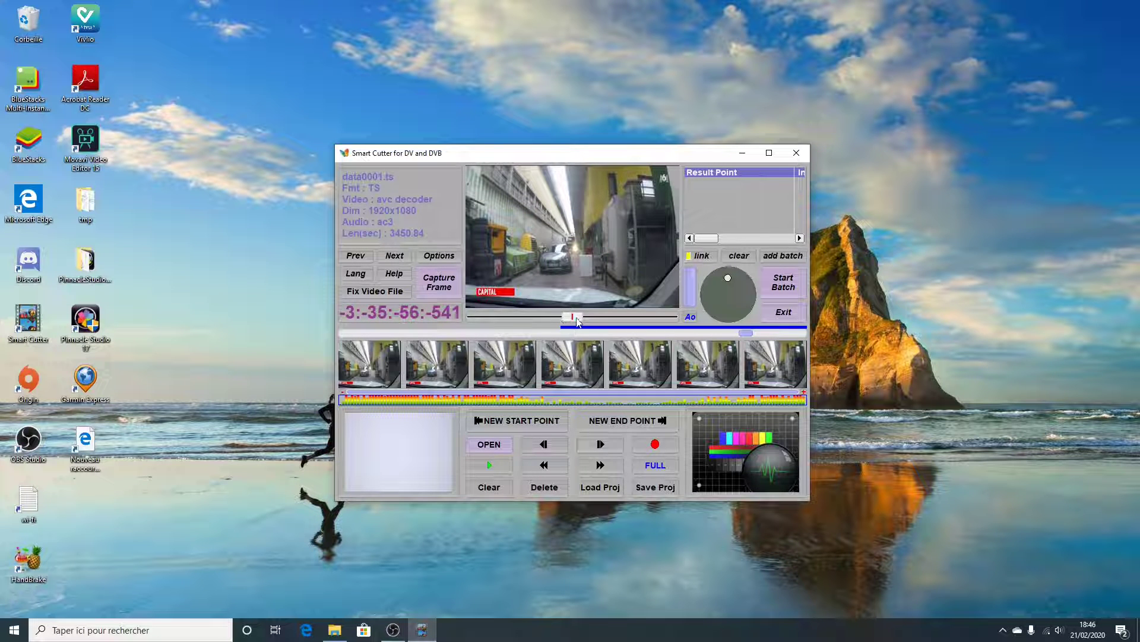
pyautogui.moveTo(577, 320); pyautogui.dragTo(632, 317)
pyautogui.moveTo(625, 316); pyautogui.dragTo(623, 316)
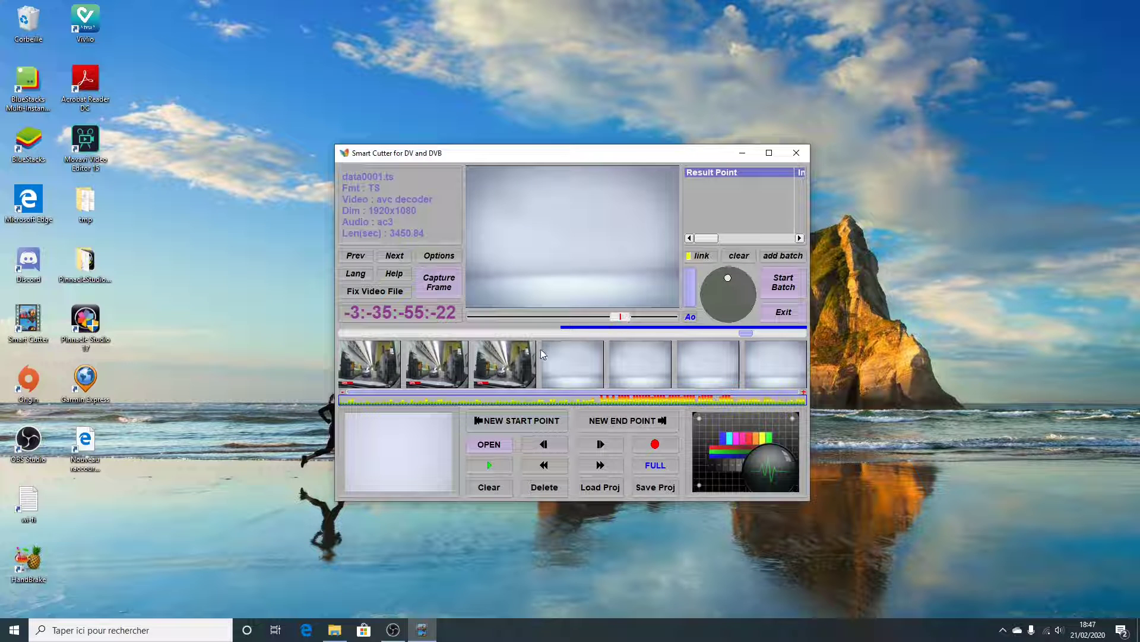
pyautogui.click(506, 369)
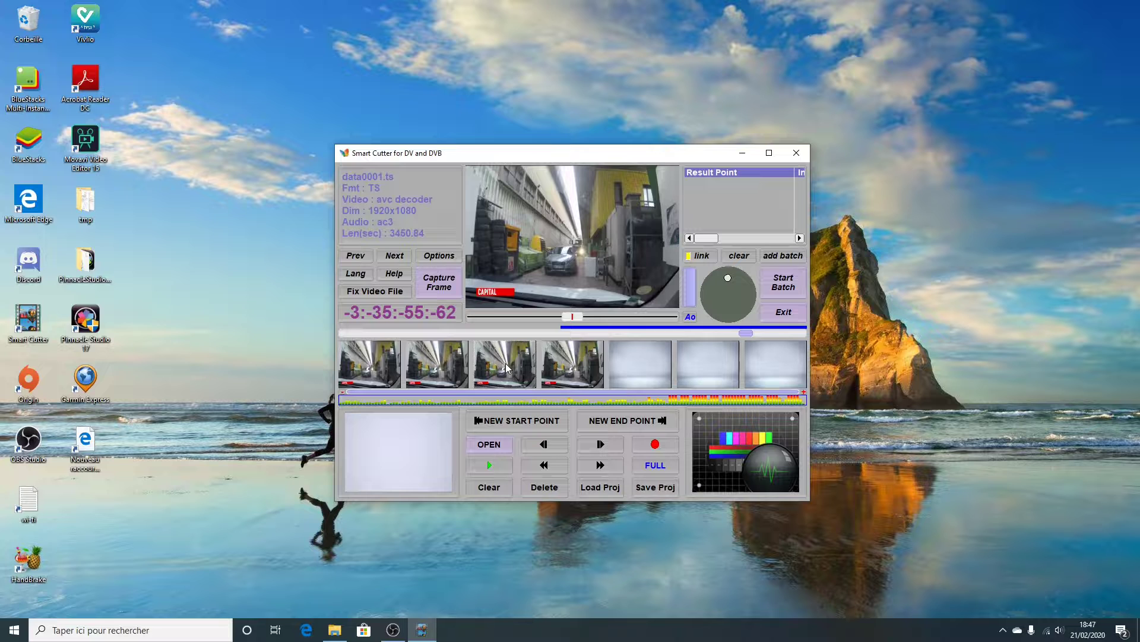
pyautogui.click(630, 421)
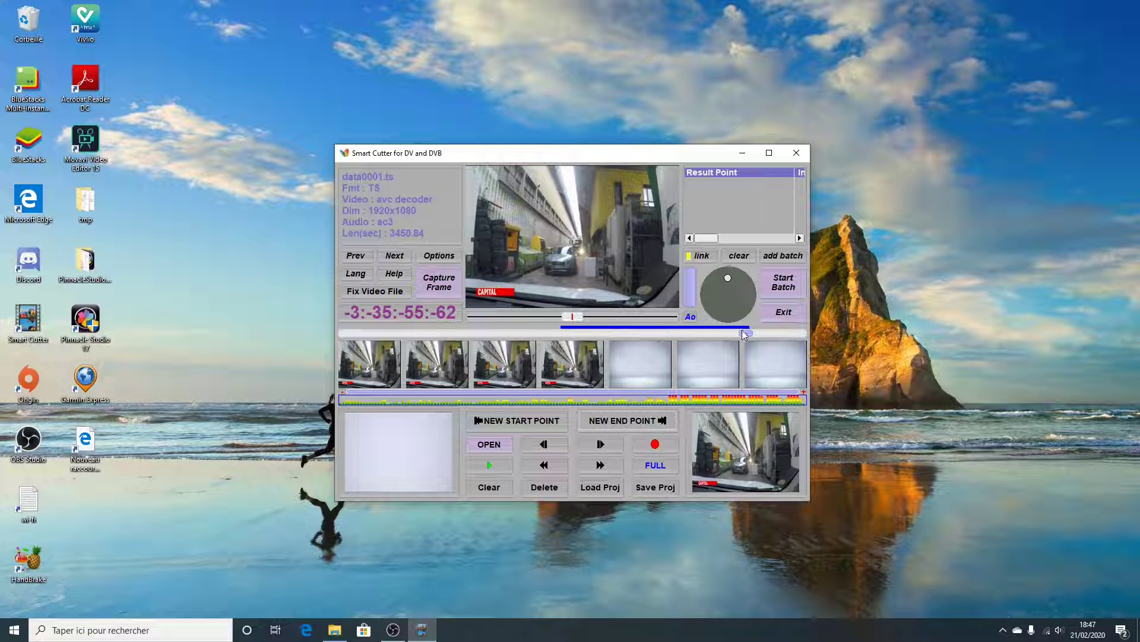
# Mark a second segment from the first programme frame after the adverts, -3:-28:-58:-62, to the file's last frame, -3:-28:-24:-782
pyautogui.moveTo(746, 332); pyautogui.dragTo(794, 331)
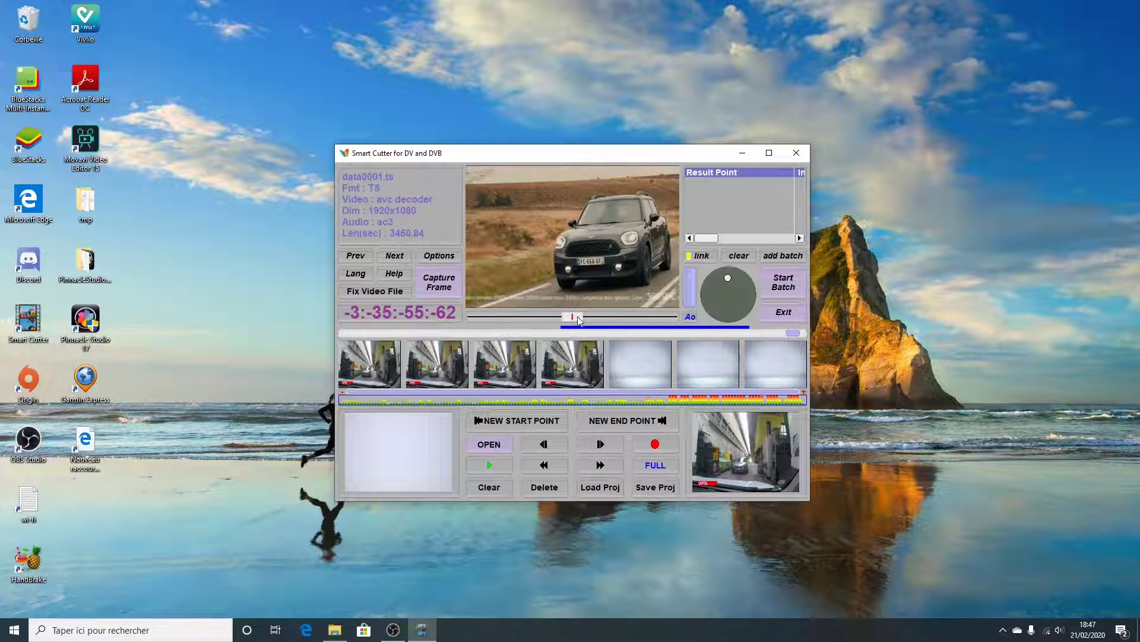
pyautogui.moveTo(573, 316); pyautogui.dragTo(670, 316)
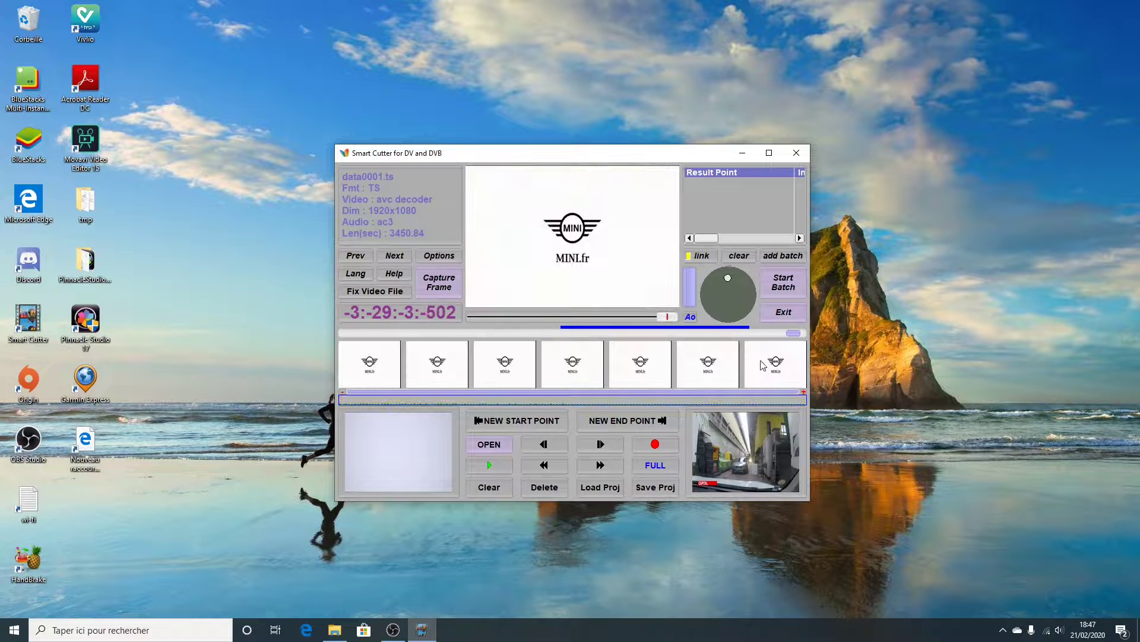
pyautogui.moveTo(575, 316); pyautogui.dragTo(673, 322)
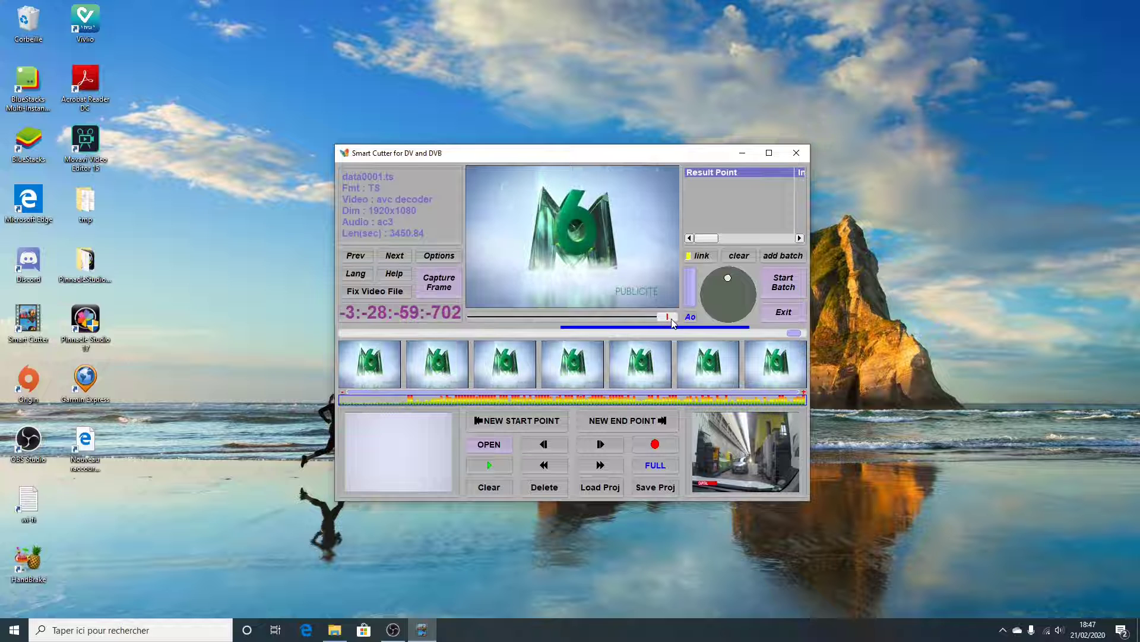
pyautogui.click(786, 368)
pyautogui.moveTo(578, 317); pyautogui.dragTo(610, 319)
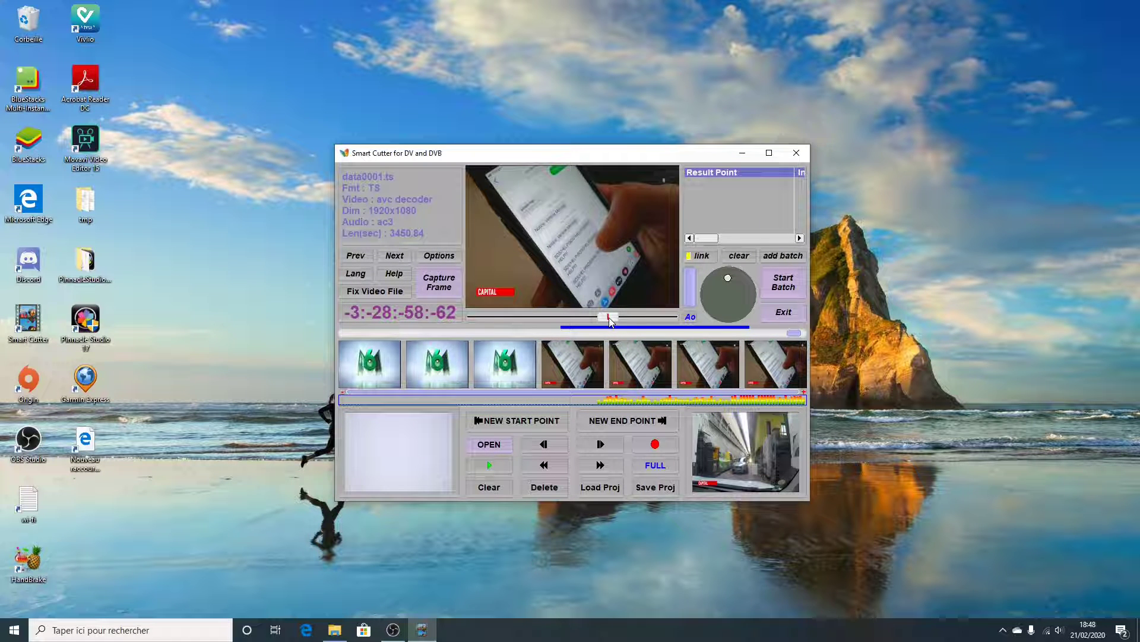
pyautogui.click(569, 360)
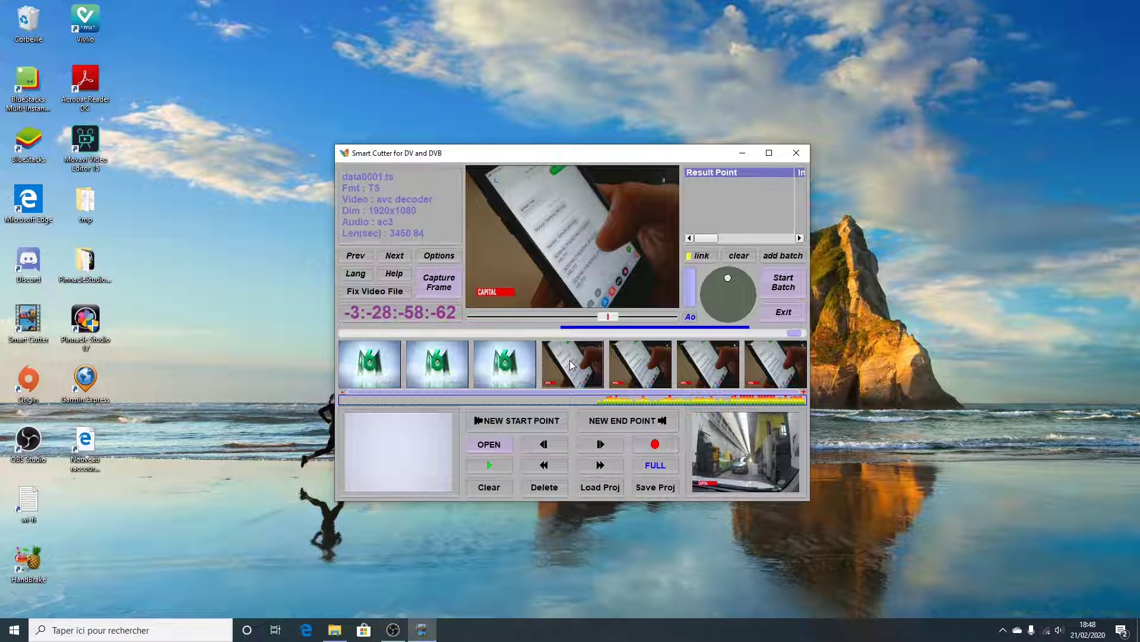
pyautogui.click(520, 420)
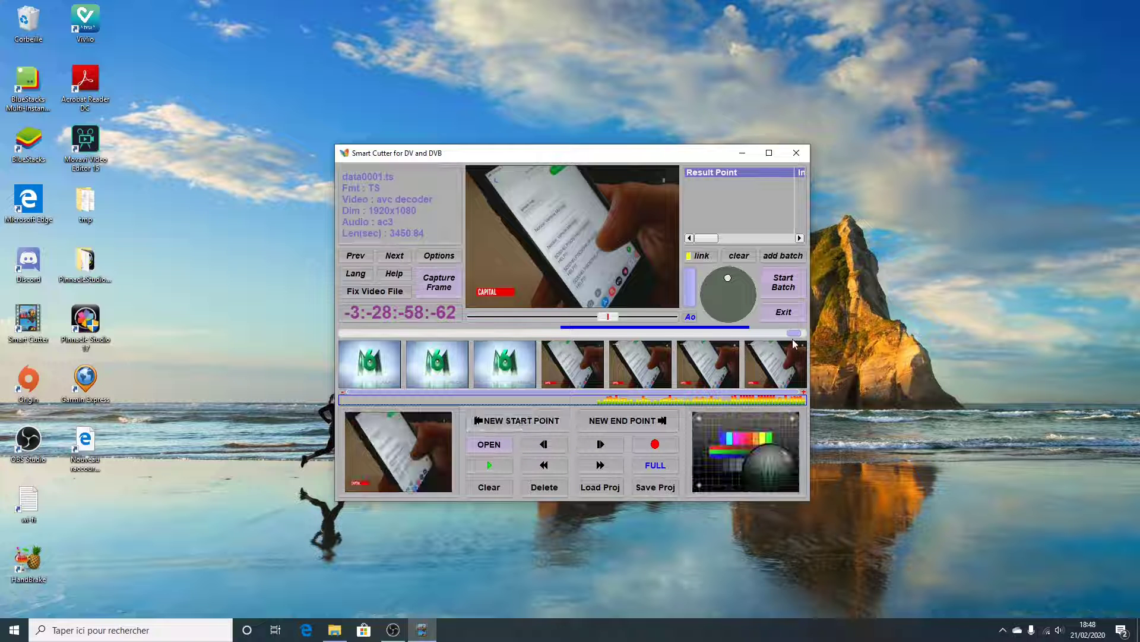
pyautogui.moveTo(794, 333); pyautogui.dragTo(807, 333)
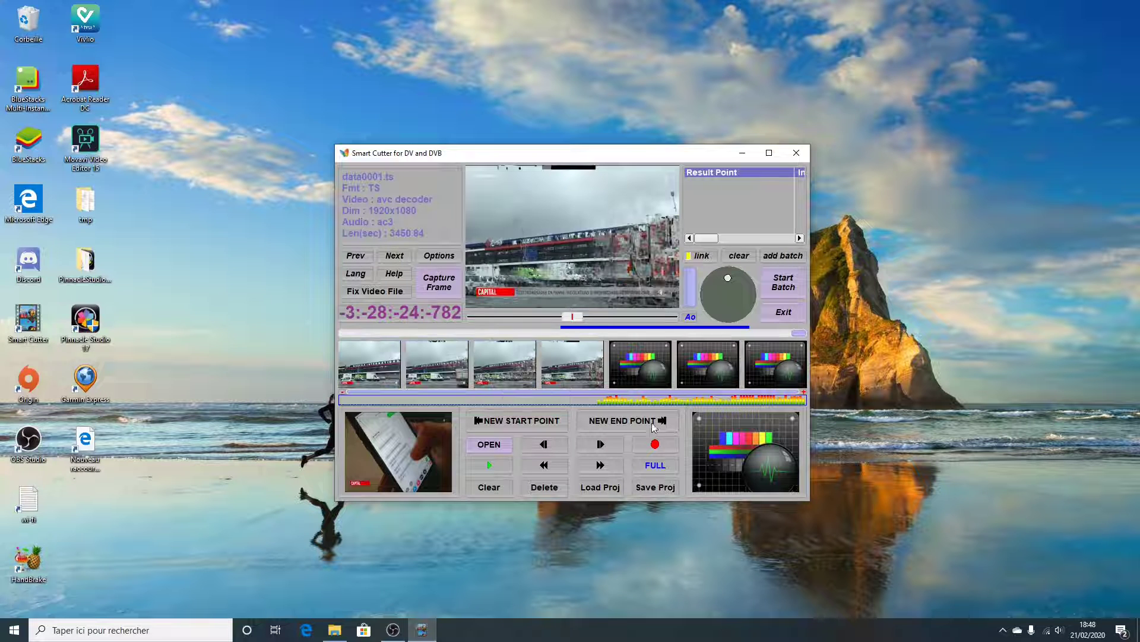
pyautogui.click(622, 421)
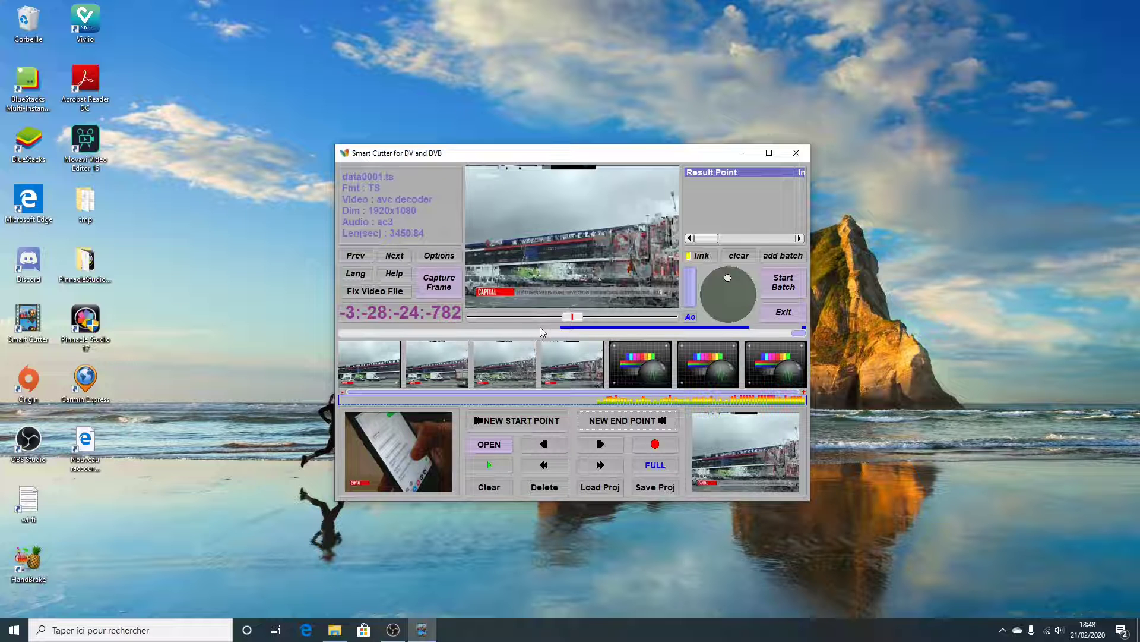
# Add the marked data0001.ts segments to the batch list and load data0002.ts from the same folder
pyautogui.click(789, 257)
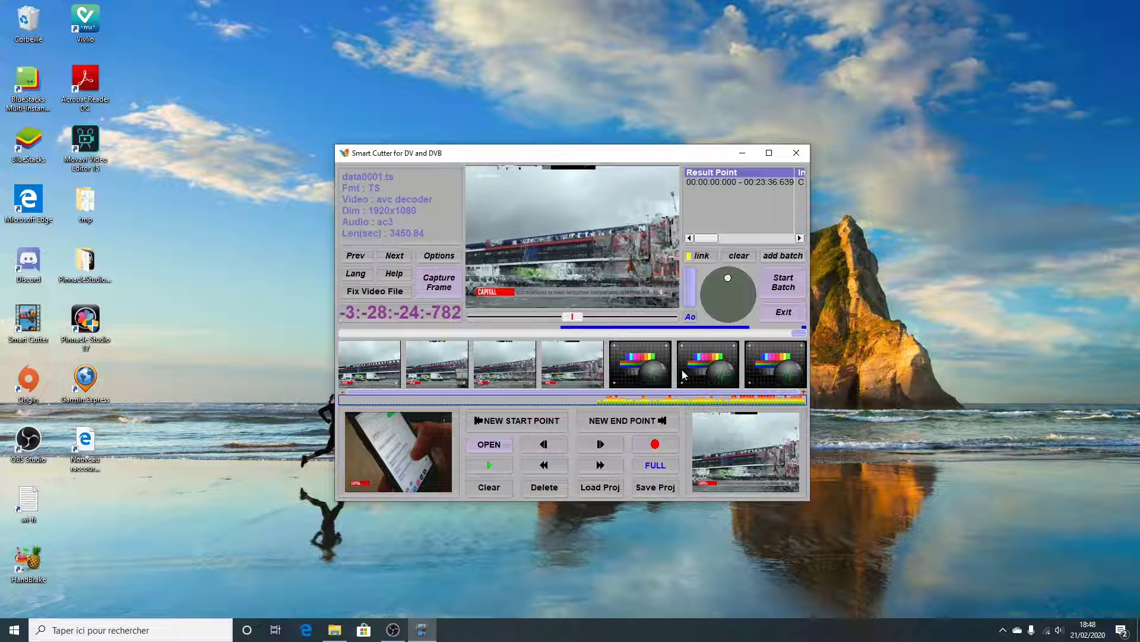
pyautogui.click(489, 445)
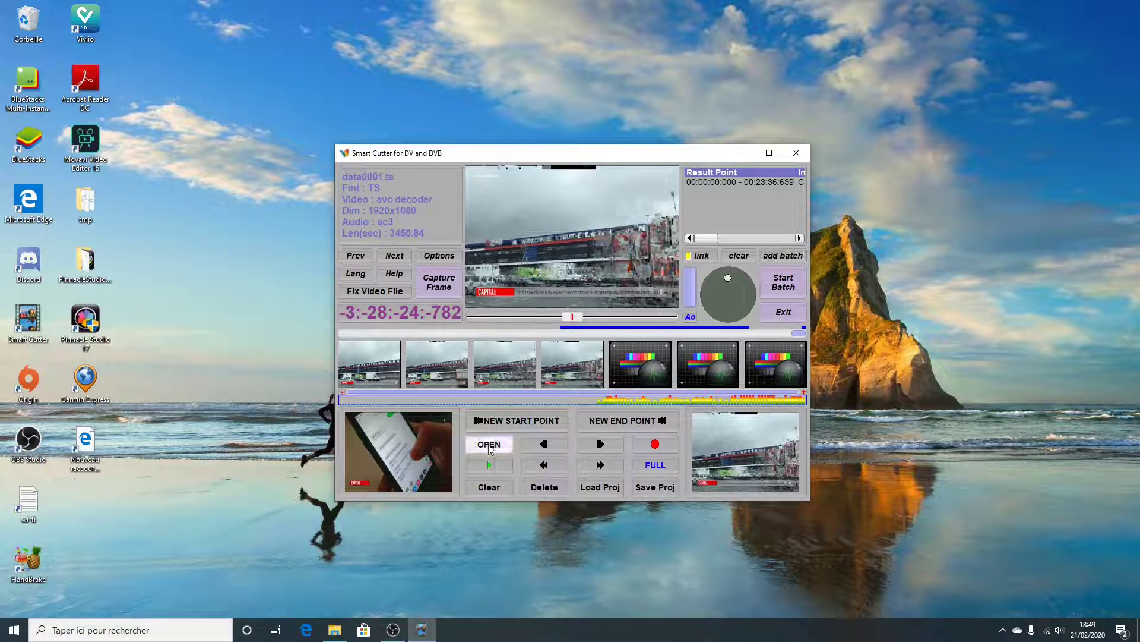
pyautogui.click(538, 271)
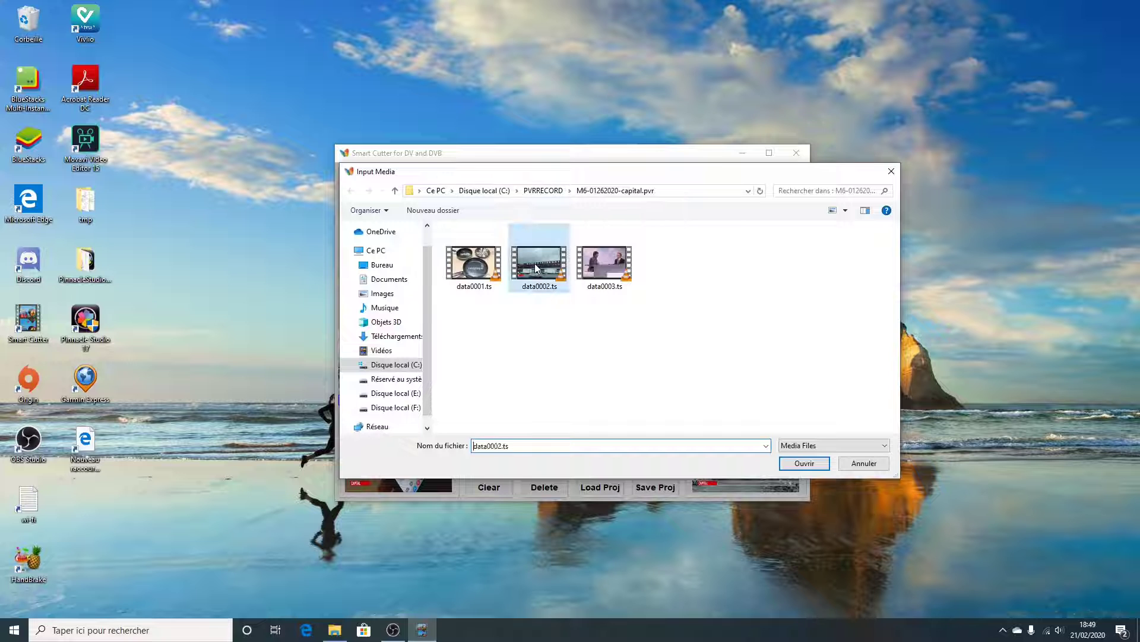
pyautogui.click(804, 462)
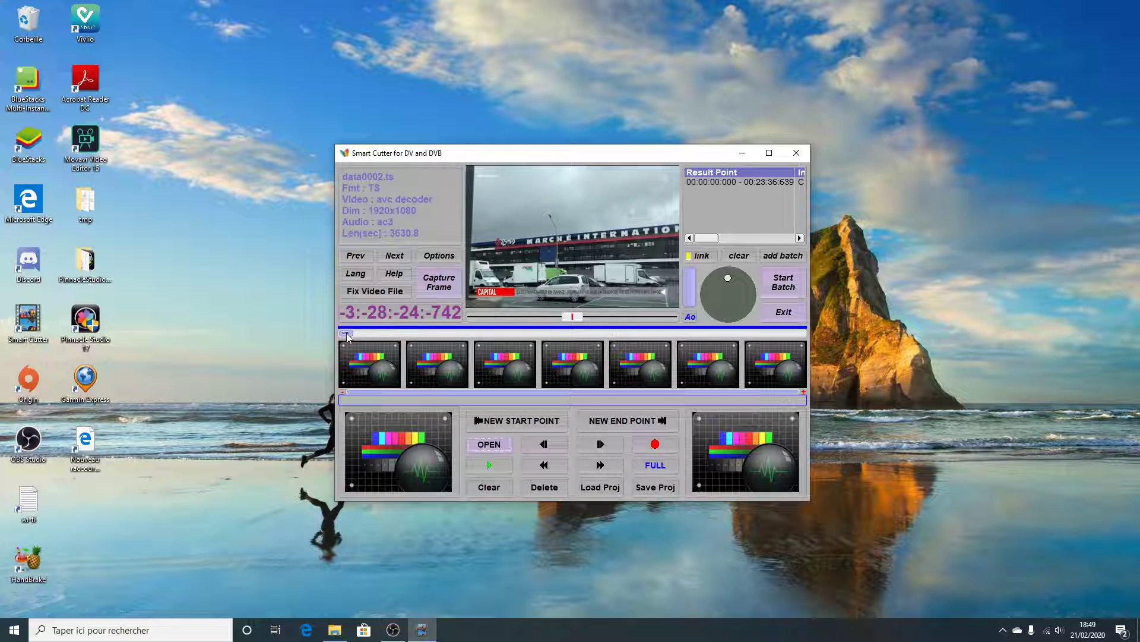
# Set the first segment's end point in data0002.ts at -2:-57:-5:-822, on the last Capital frame before the pale advertising screen
pyautogui.moveTo(347, 335); pyautogui.dragTo(583, 333)
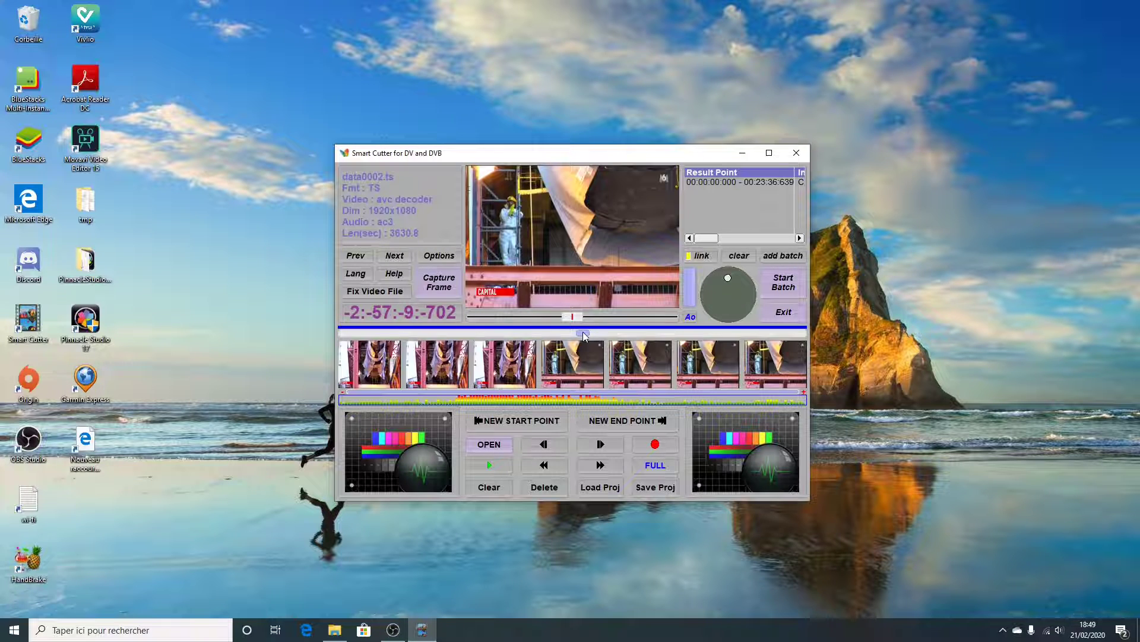
pyautogui.moveTo(580, 315); pyautogui.dragTo(666, 319)
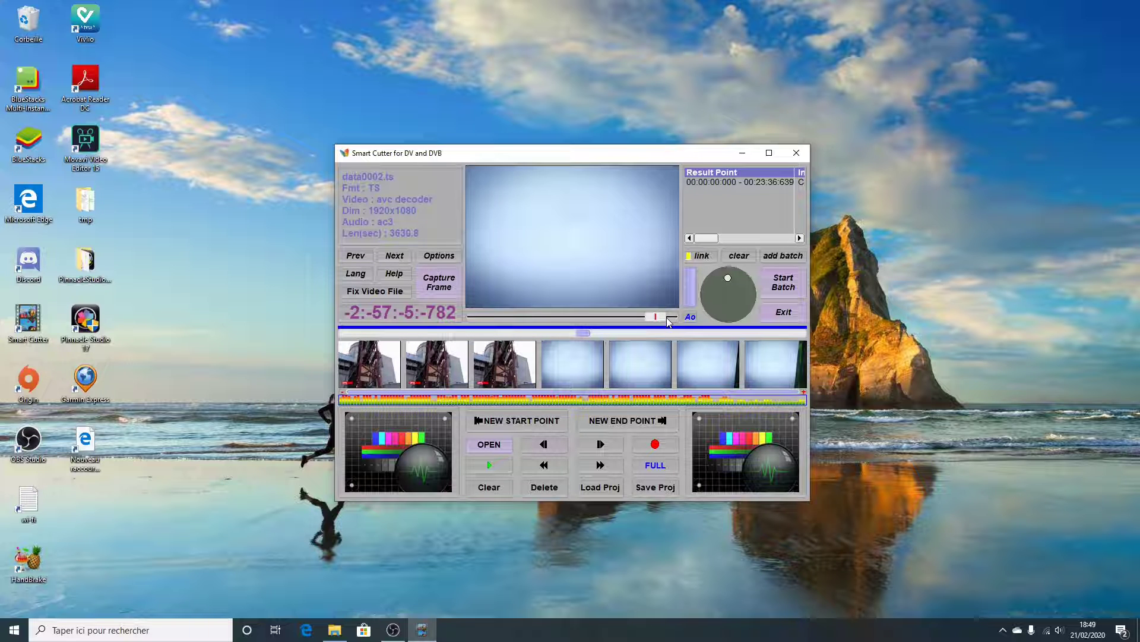
pyautogui.click(502, 366)
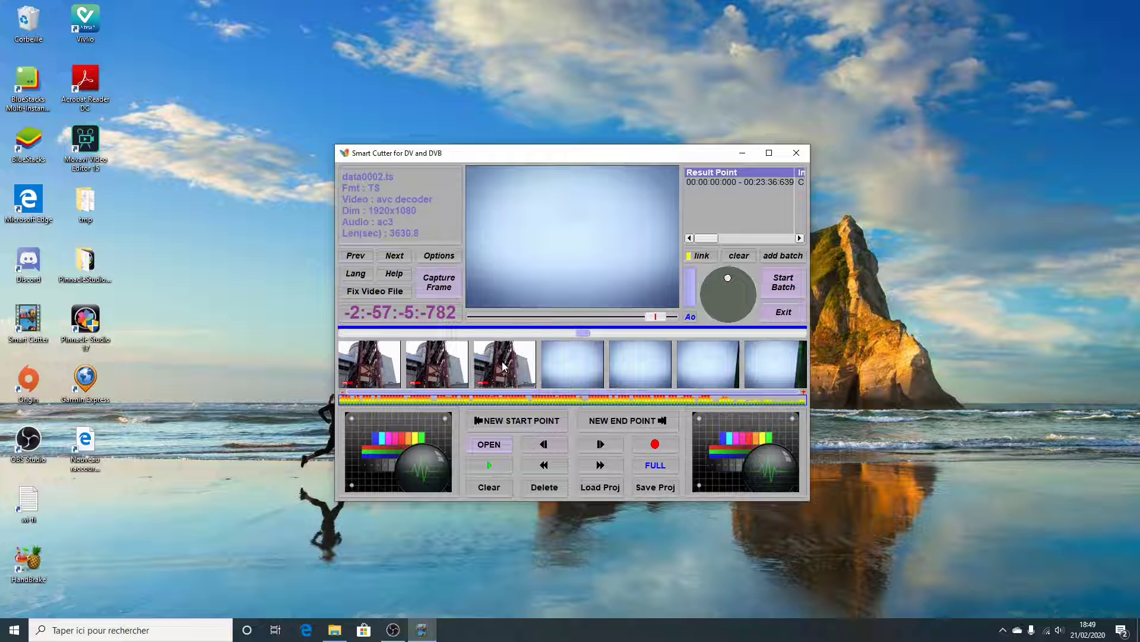
pyautogui.click(633, 419)
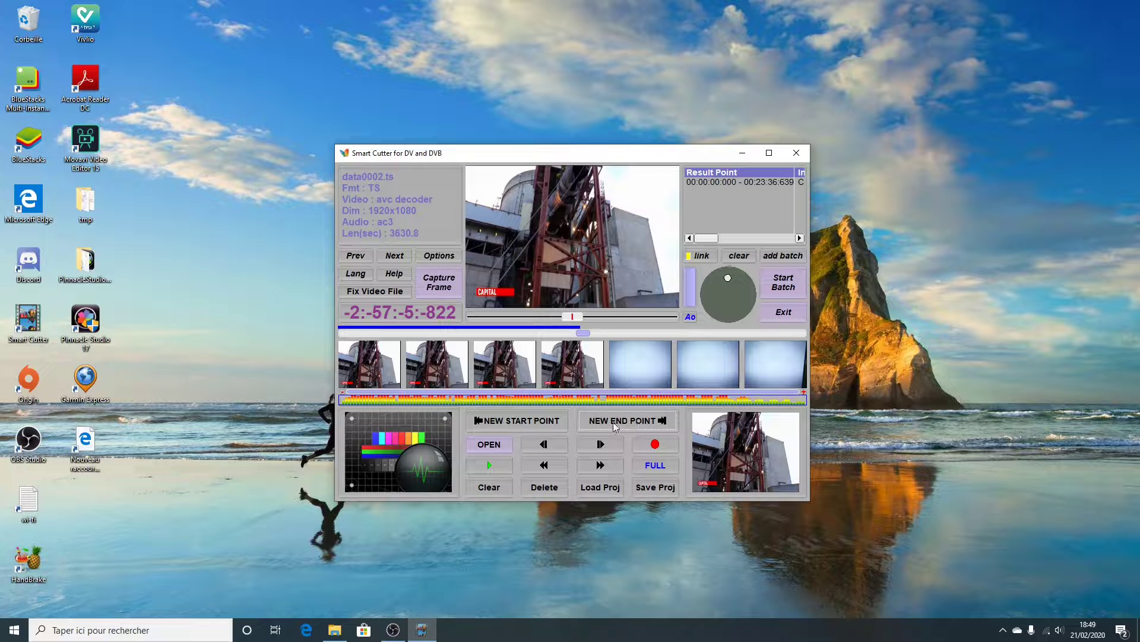
# Mark a second segment from the first programme frame after the green M6 logo, -2:-50:-26:-142, to the file's last frame, -2:-27:-53:-942
pyautogui.moveTo(585, 331); pyautogui.dragTo(627, 332)
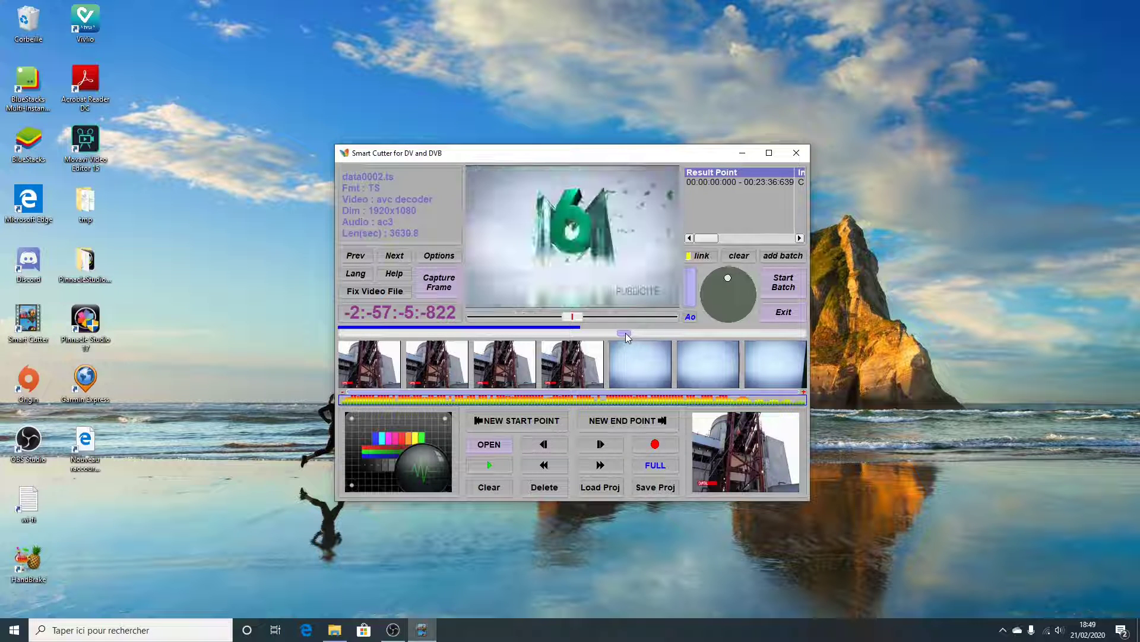
pyautogui.moveTo(574, 315); pyautogui.dragTo(605, 320)
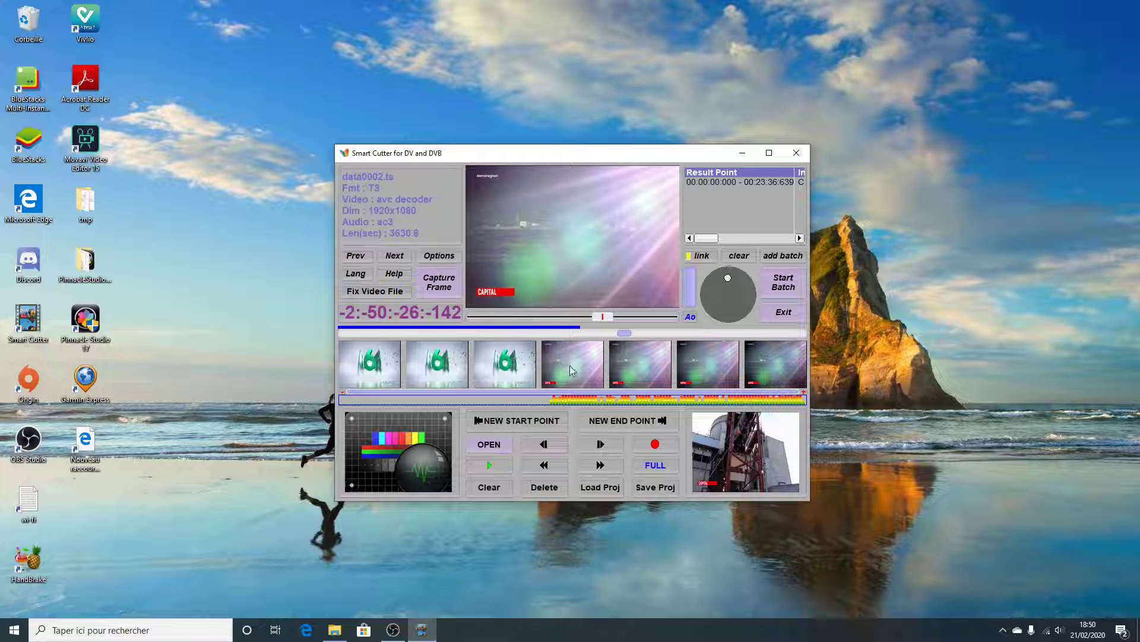
pyautogui.click(523, 424)
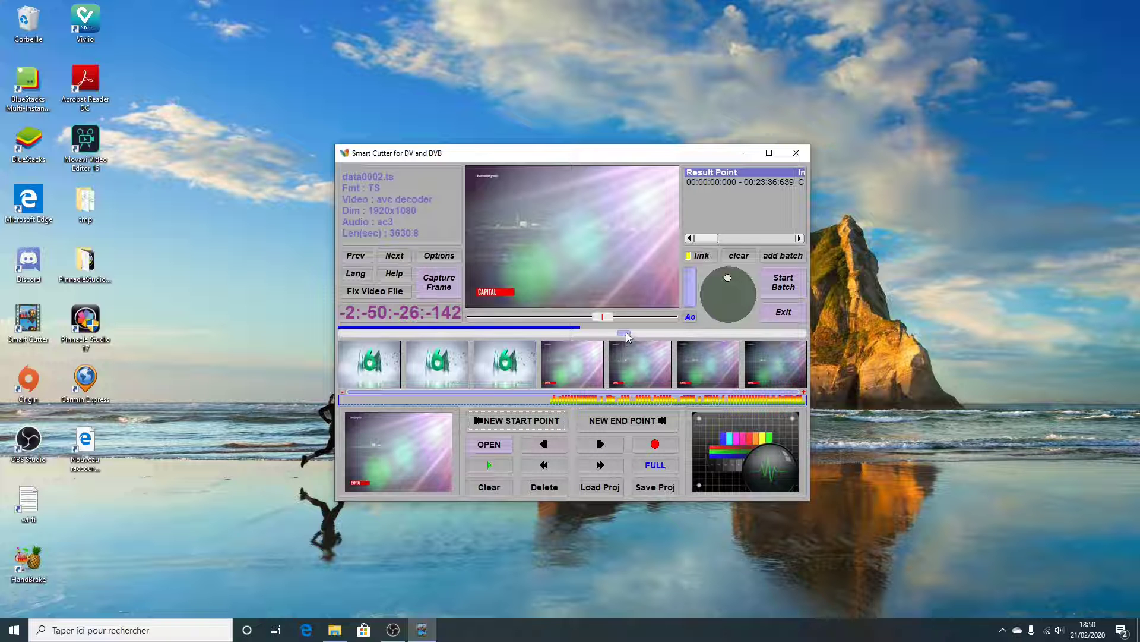
pyautogui.moveTo(626, 333); pyautogui.dragTo(676, 332)
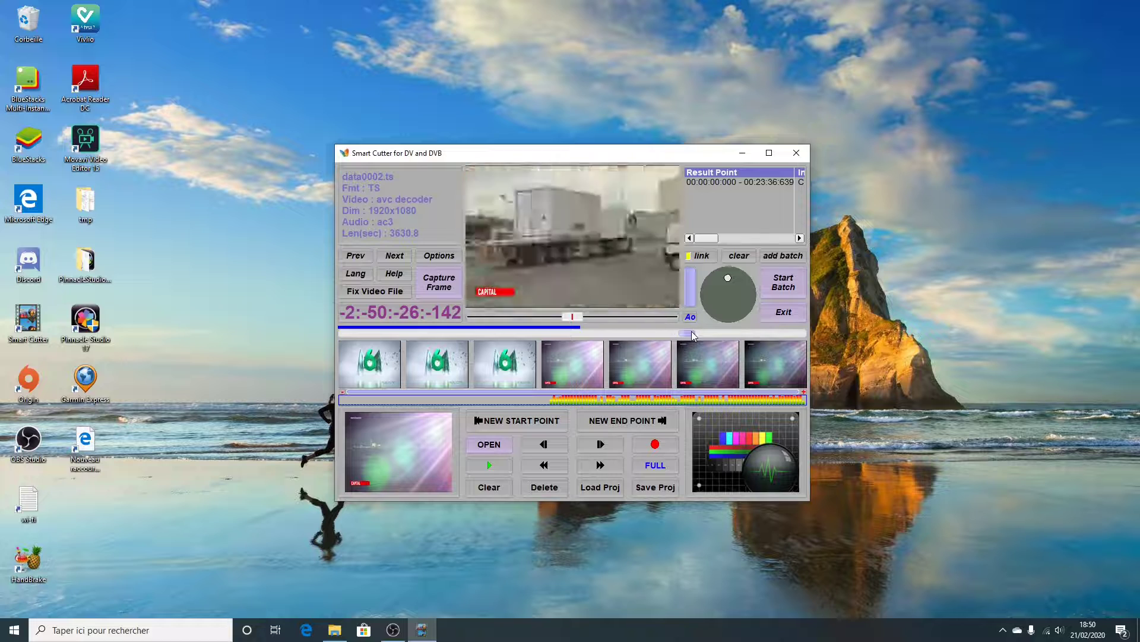
pyautogui.moveTo(699, 334); pyautogui.dragTo(808, 334)
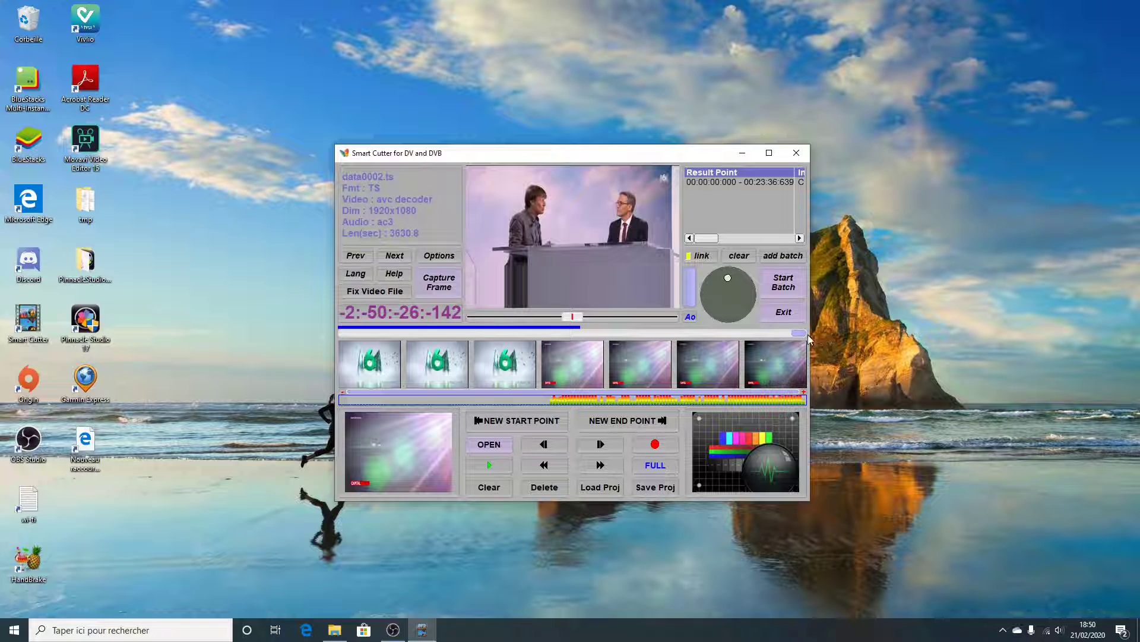
pyautogui.click(619, 422)
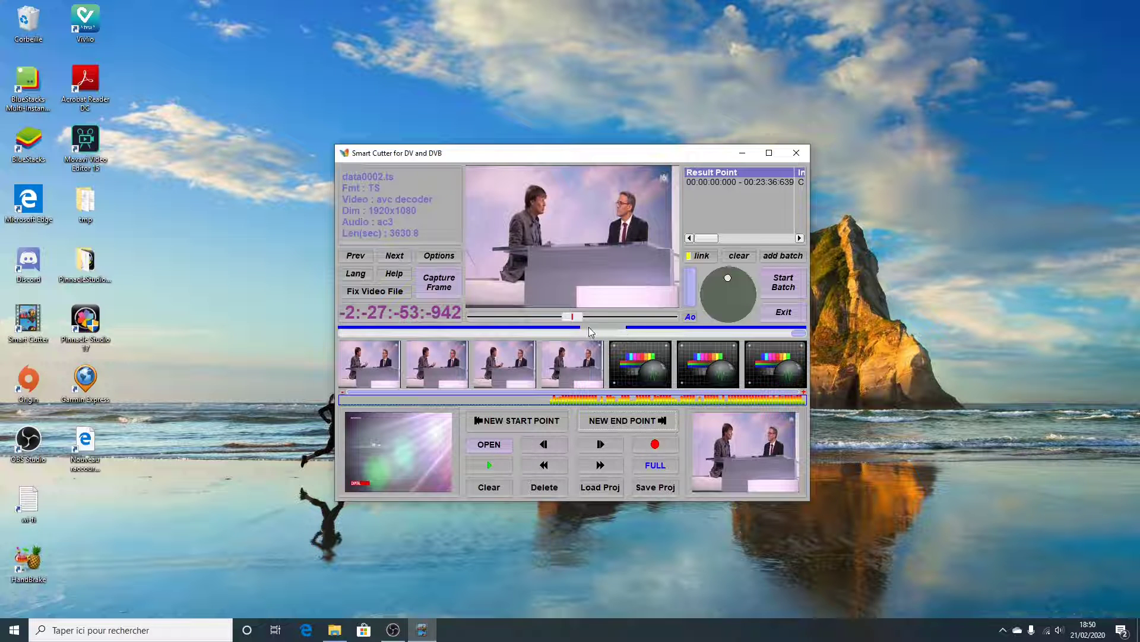
# Add the marked data0002.ts segments to the batch list and load data0003.ts
pyautogui.click(782, 258)
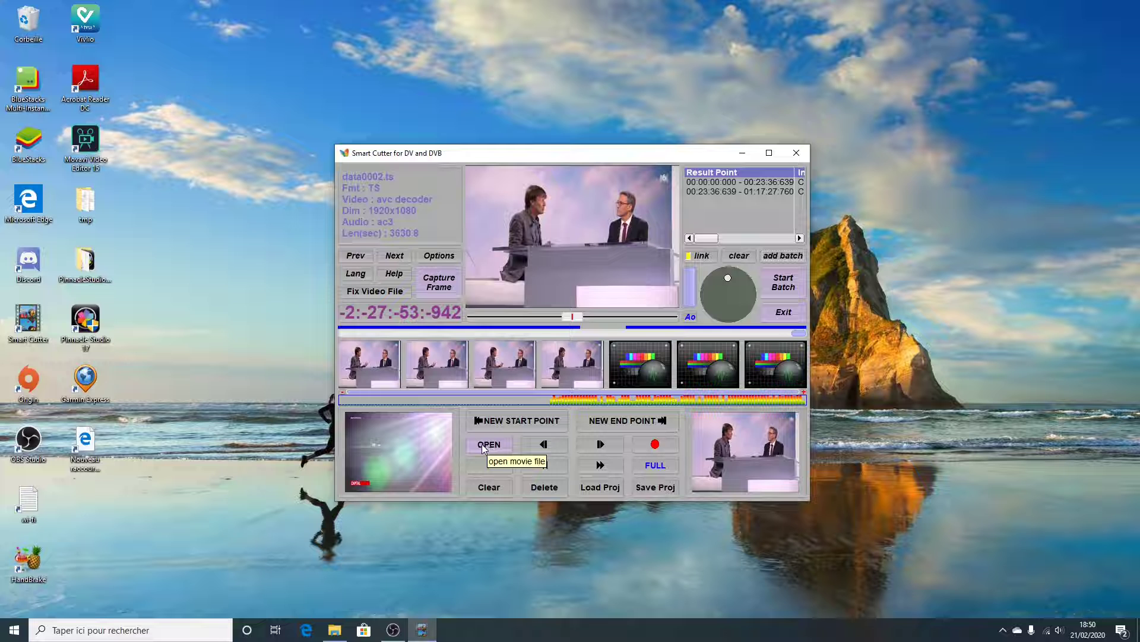
pyautogui.click(482, 446)
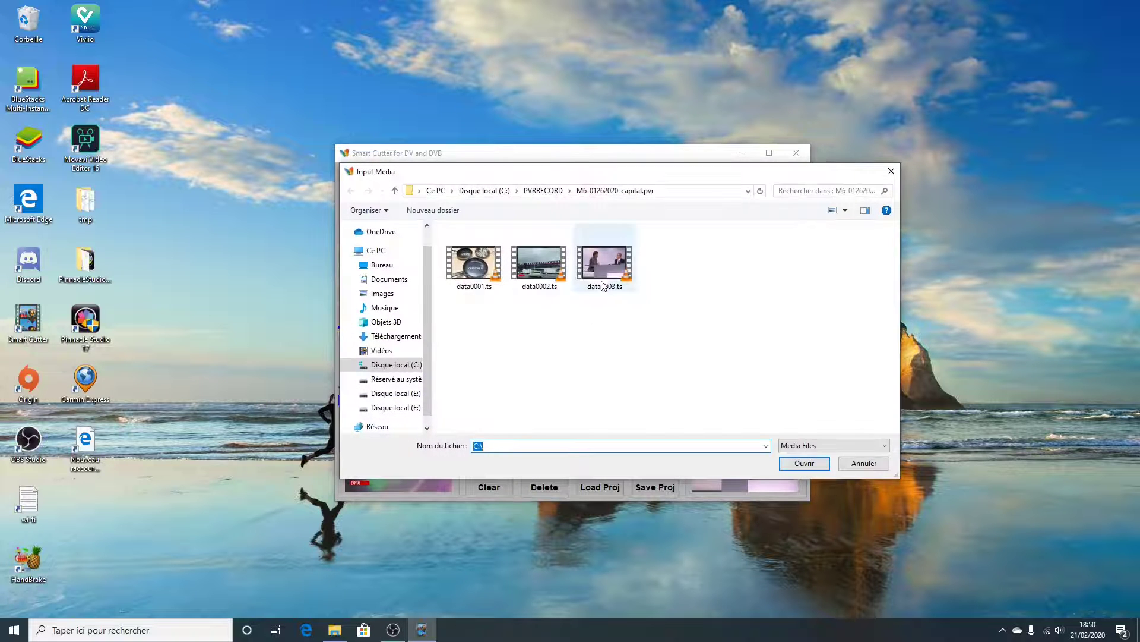
pyautogui.click(601, 262)
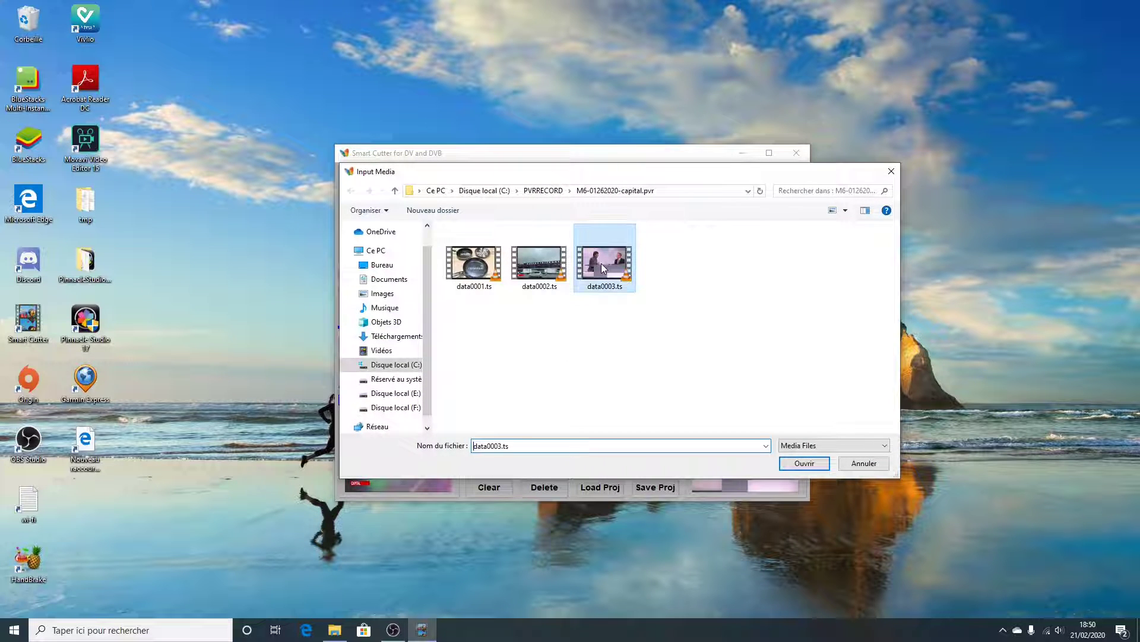
pyautogui.click(804, 463)
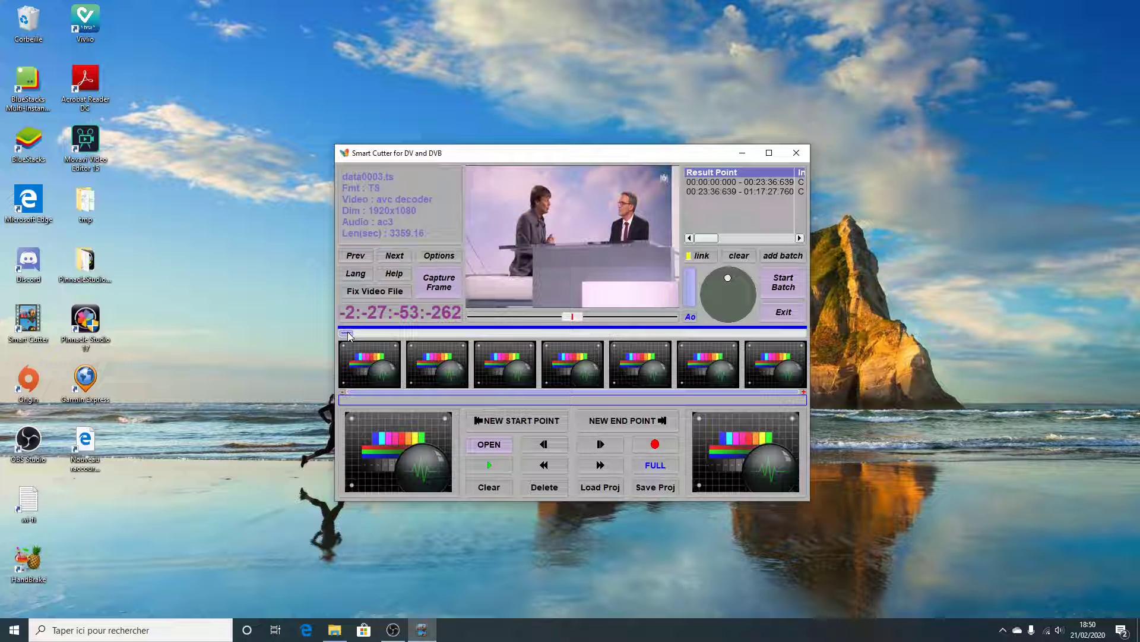
# Set the end point of data0003.ts at -1:-47:-20:-662, on the last Capital credits frame, and add the segment to the batch list
pyautogui.moveTo(348, 334); pyautogui.dragTo(691, 334)
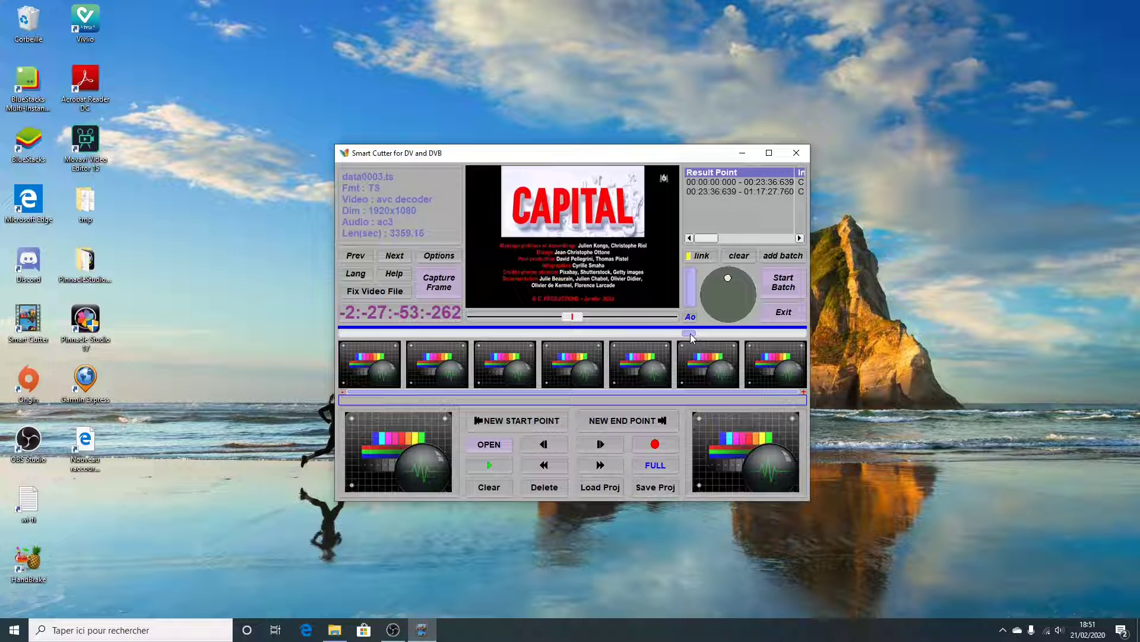
pyautogui.moveTo(577, 319); pyautogui.dragTo(611, 318)
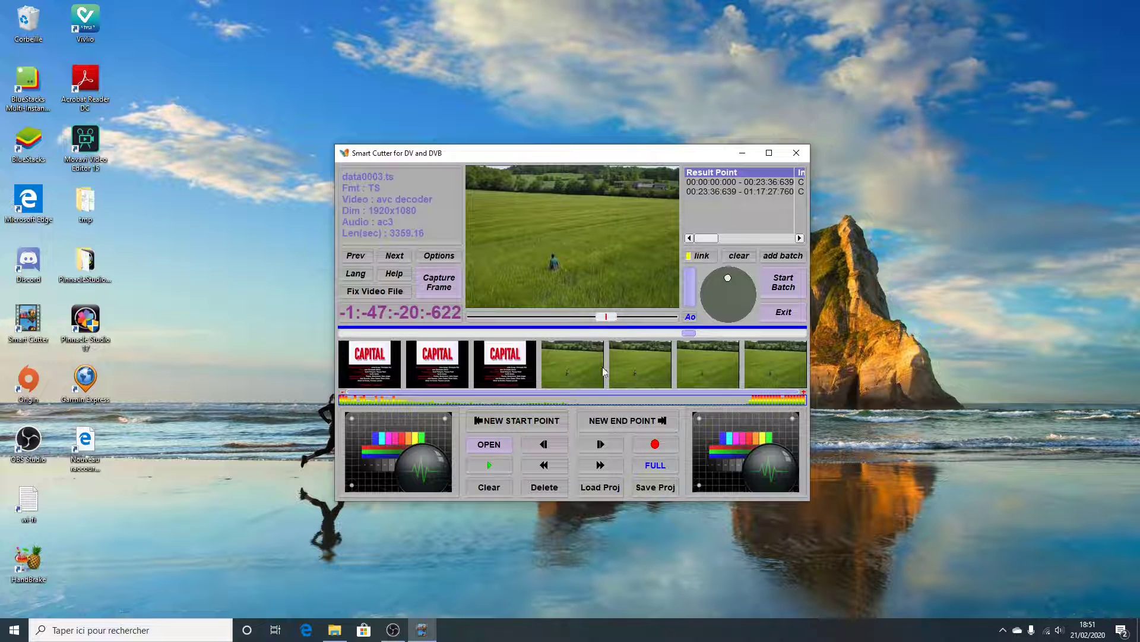
pyautogui.click(503, 367)
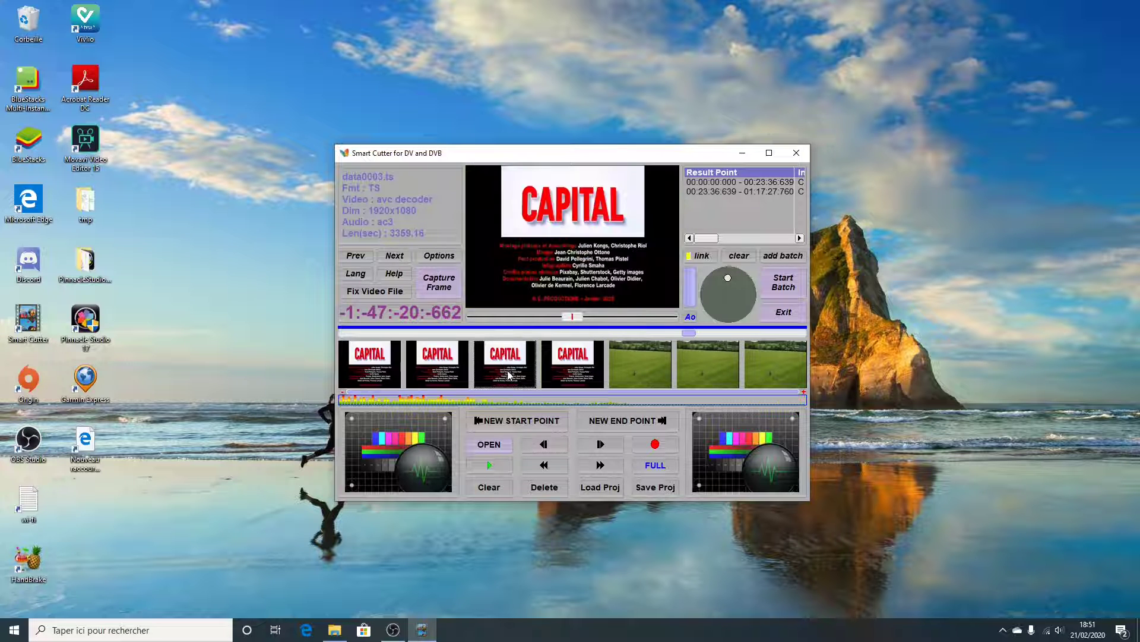
pyautogui.click(626, 421)
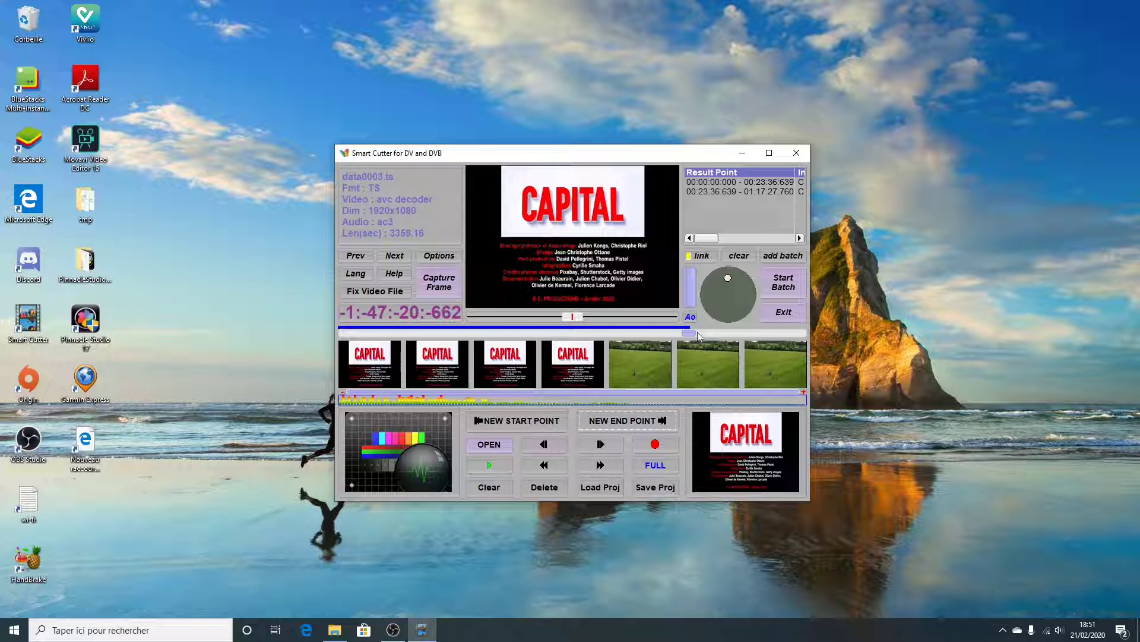
pyautogui.click(784, 256)
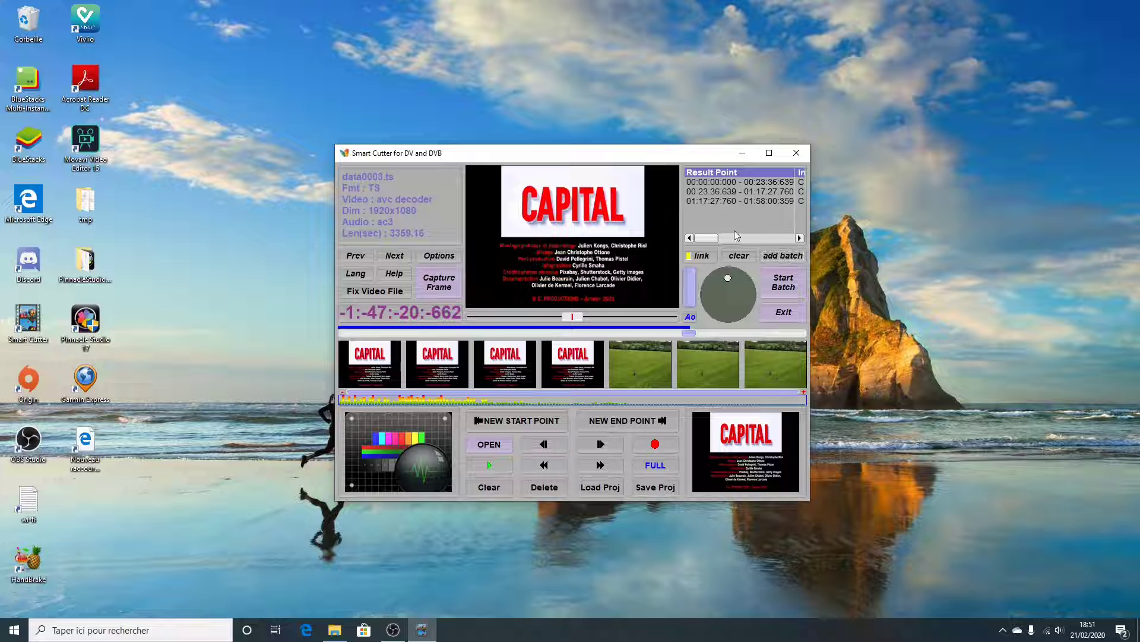
# Start the batch recording and save the output as capital.ts in the M6-01262020-capital.pvr folder
pyautogui.click(694, 259)
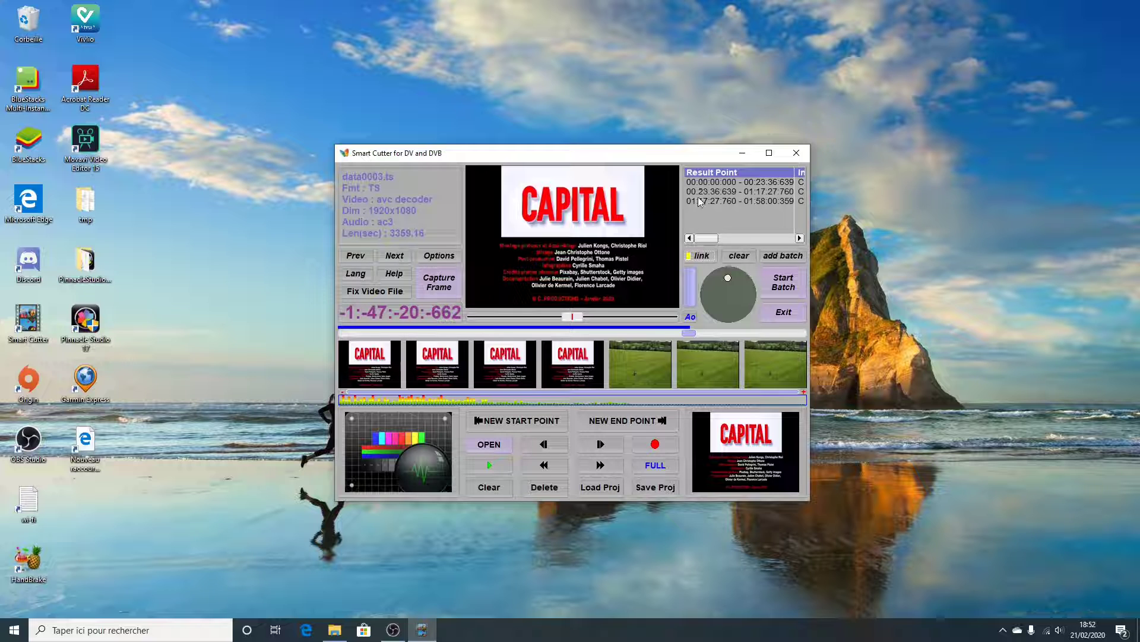
pyautogui.click(783, 282)
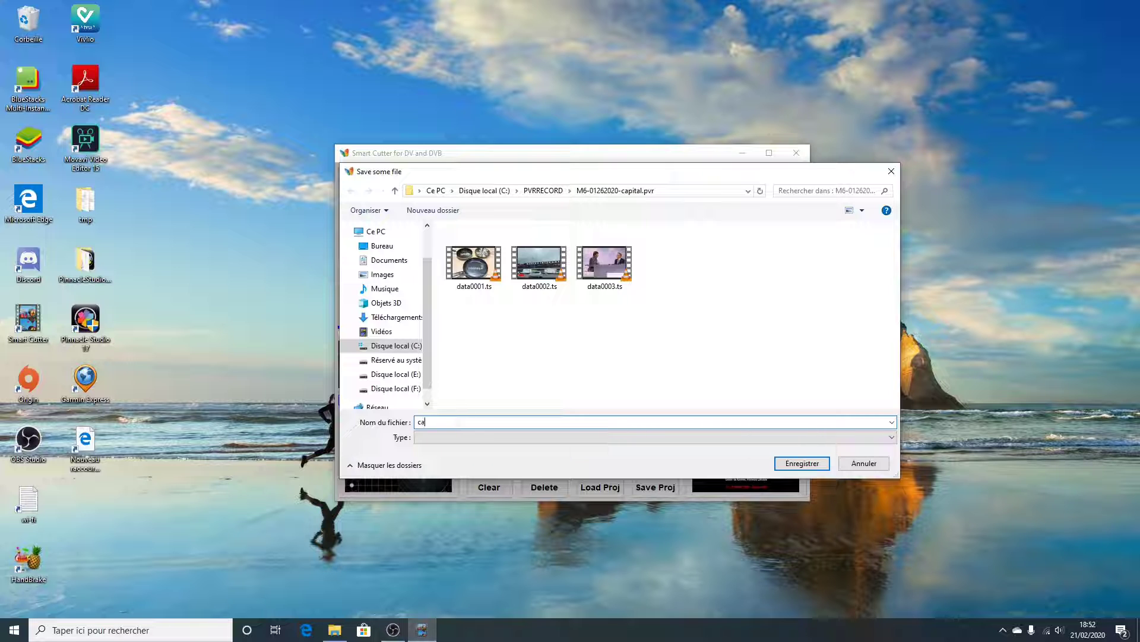
pyautogui.write('capi')
pyautogui.hotkey('shift', 'Left')
pyautogui.hotkey('shift', 'Left')
pyautogui.click(802, 464)
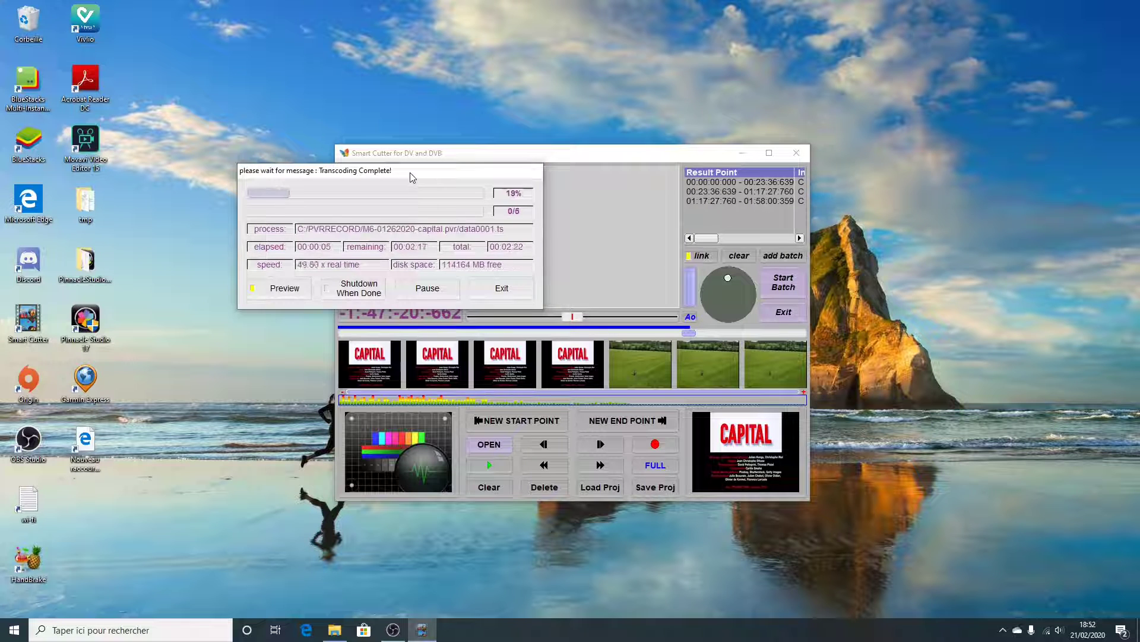
# Arrange the transcoding progress window beside the main window and acknowledge the message when transcoding completes
pyautogui.moveTo(412, 176); pyautogui.dragTo(1000, 159)
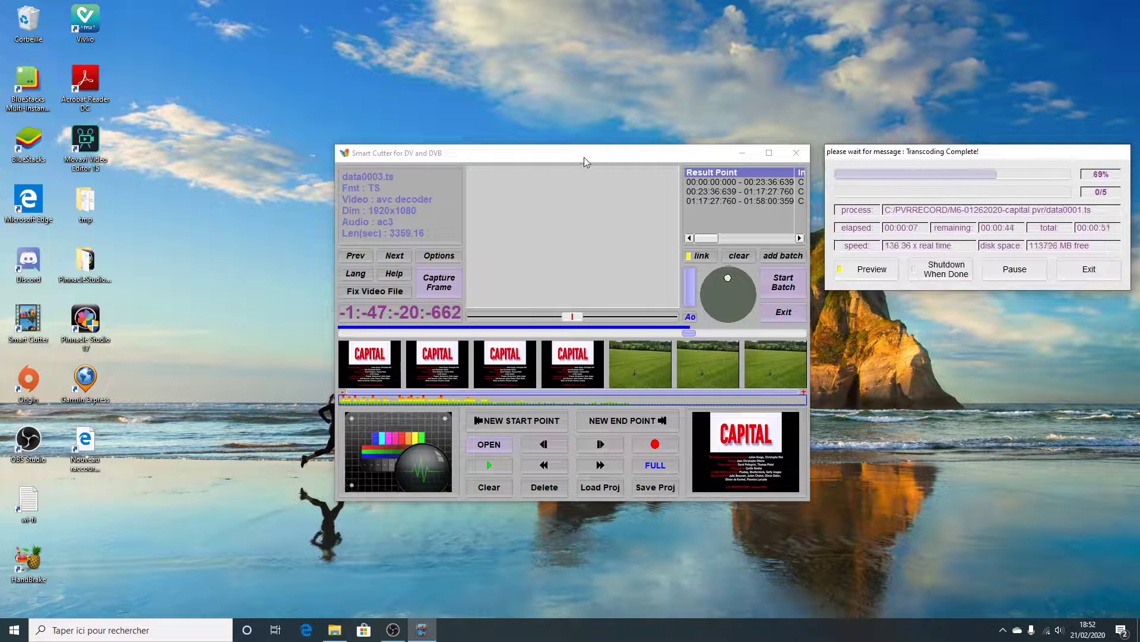
pyautogui.moveTo(583, 156); pyautogui.dragTo(476, 120)
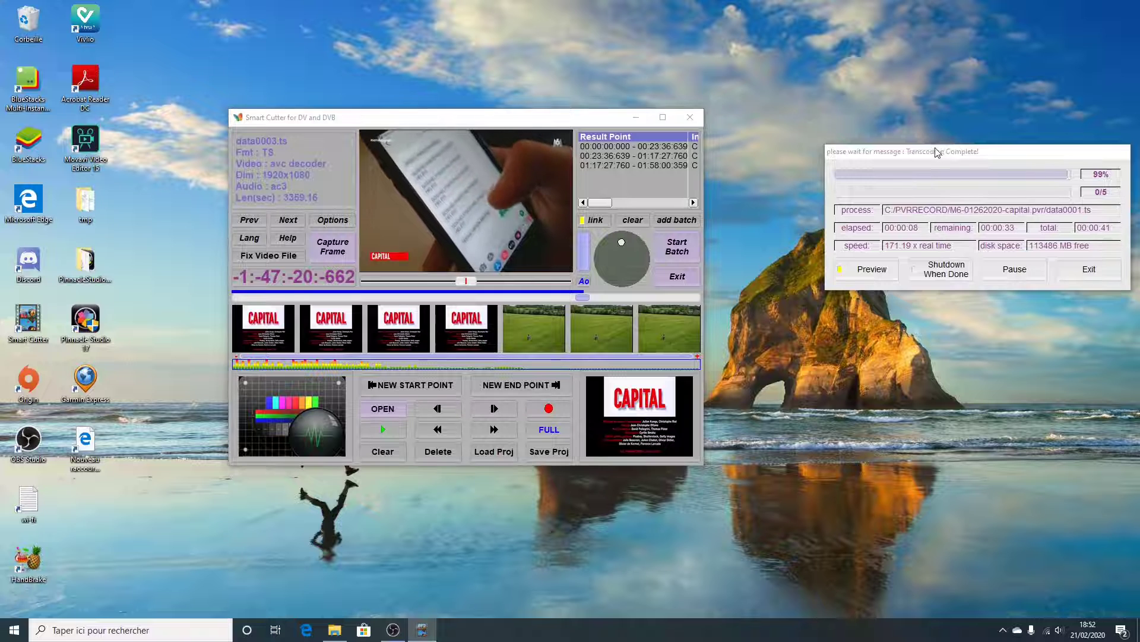
pyautogui.moveTo(938, 152); pyautogui.dragTo(822, 117)
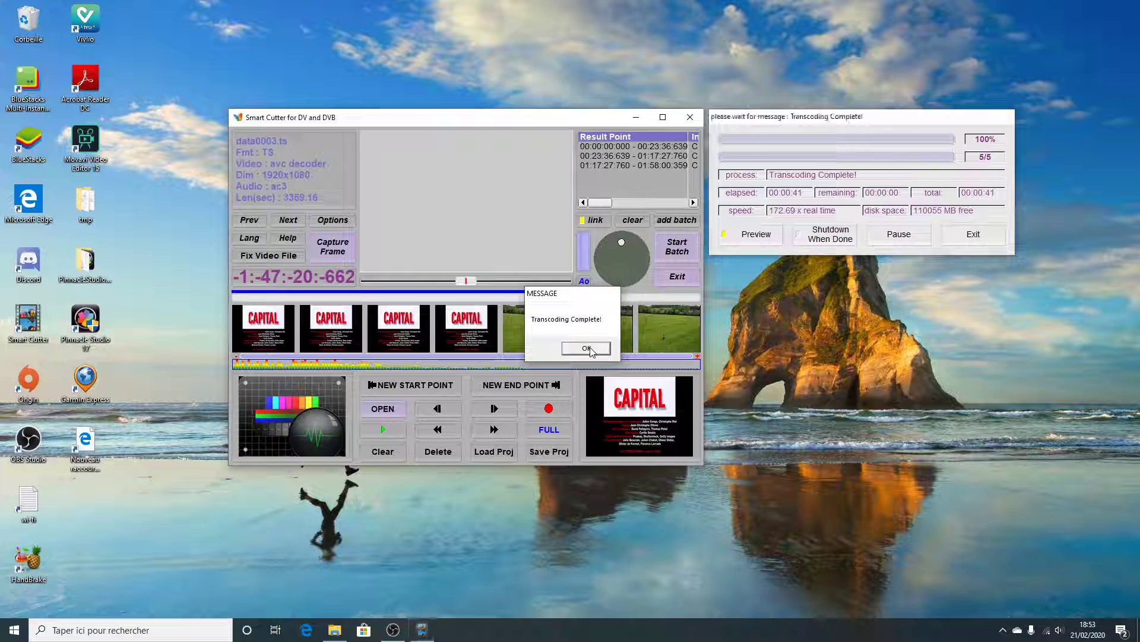
pyautogui.click(587, 348)
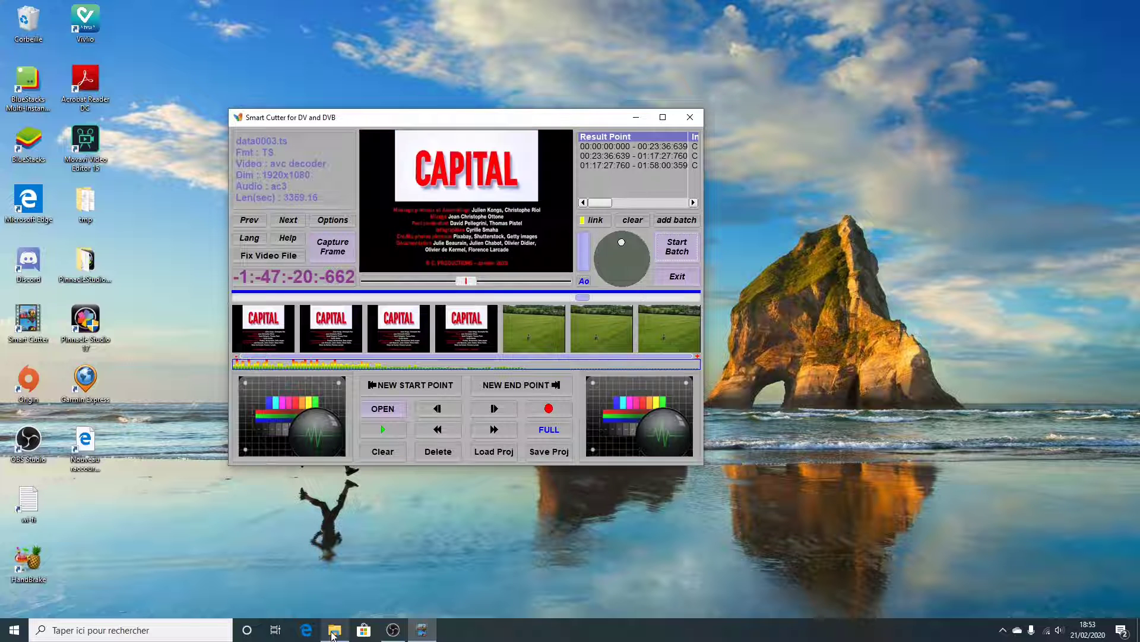
# In File Explorer, rename capital.ts.0.ts in the M6-01262020-capital.pvr folder as capital.mp4 and accept the extension change
pyautogui.click(335, 630)
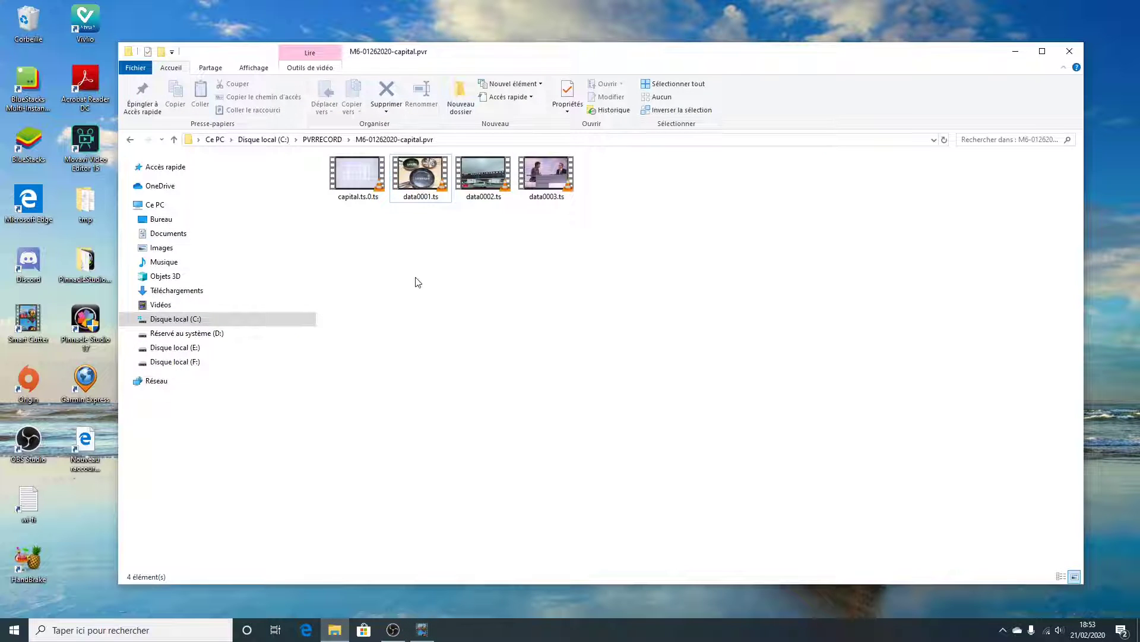
pyautogui.click(358, 174)
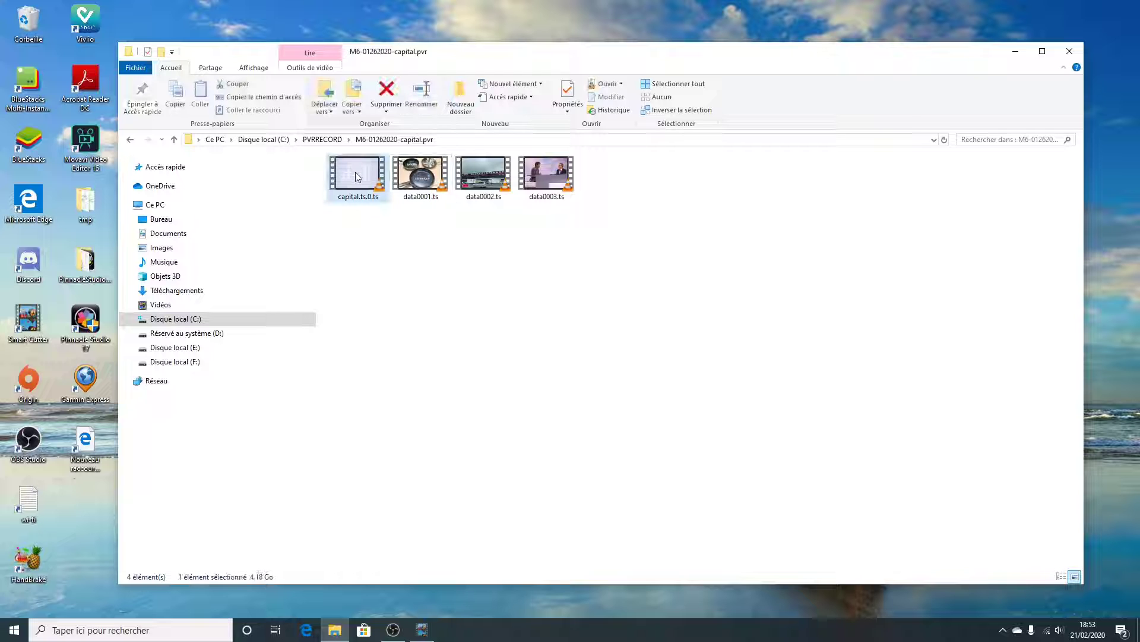
pyautogui.rightClick(352, 177)
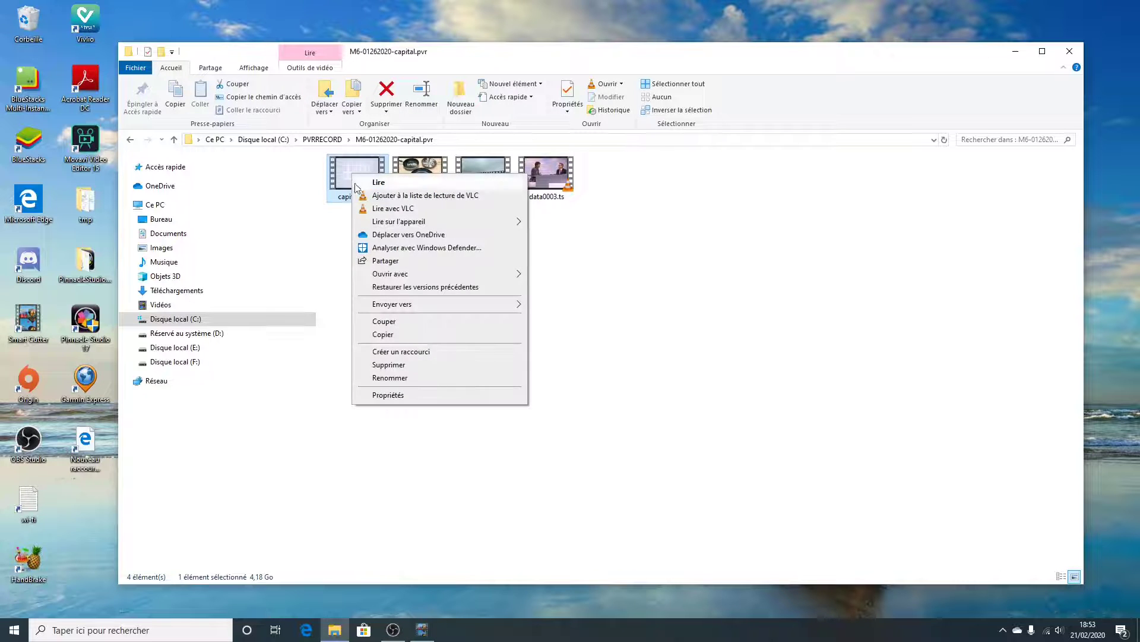
pyautogui.click(390, 379)
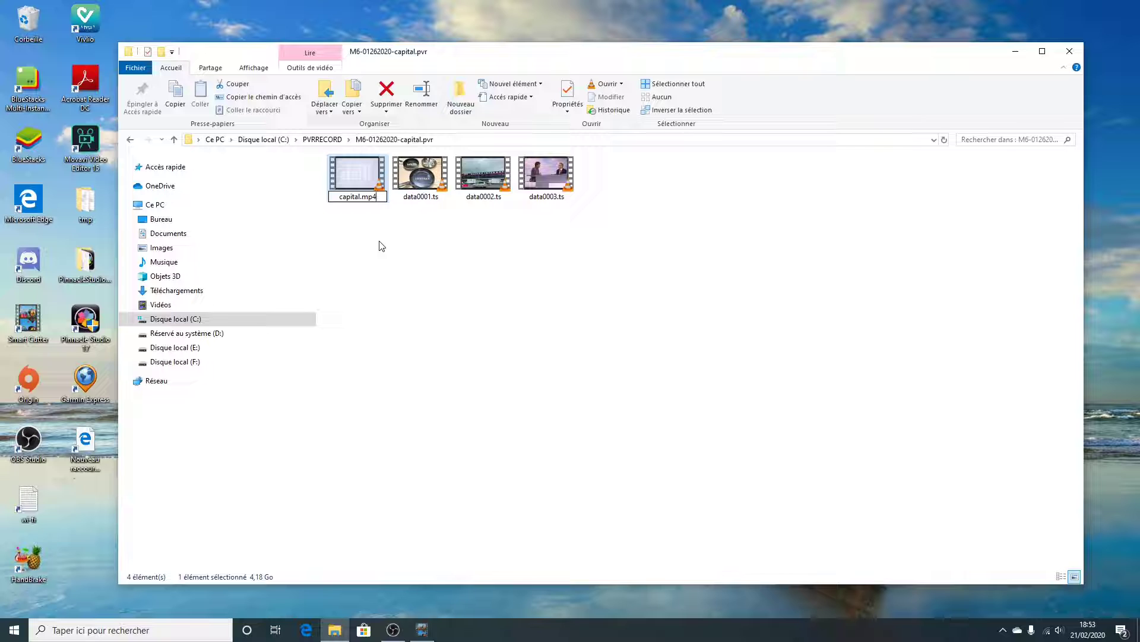
pyautogui.press('Return')
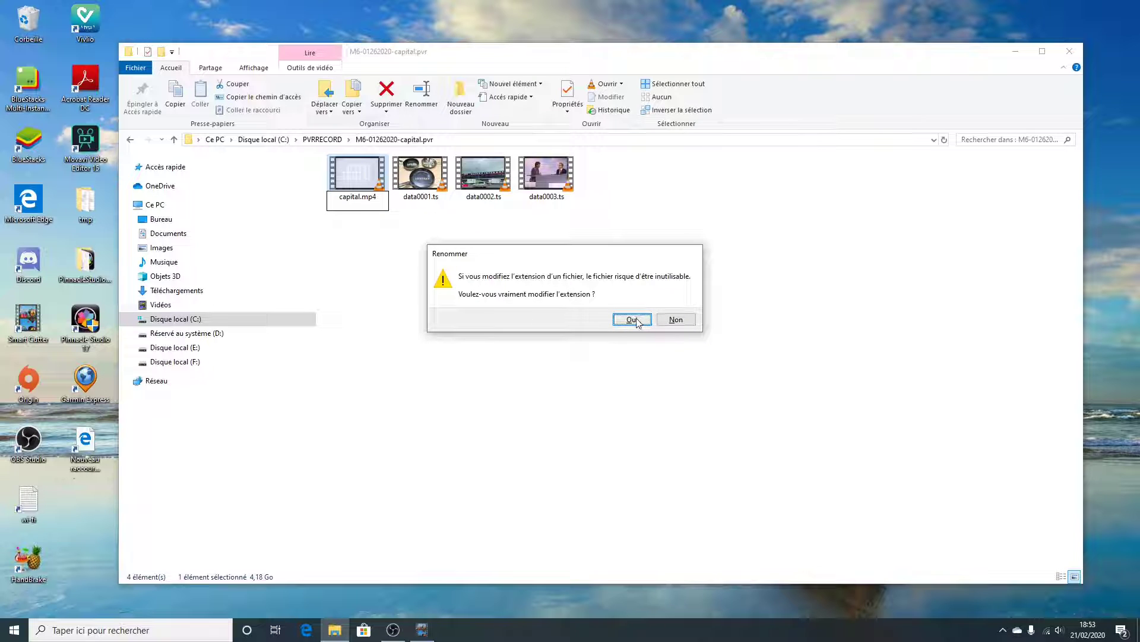
pyautogui.click(632, 319)
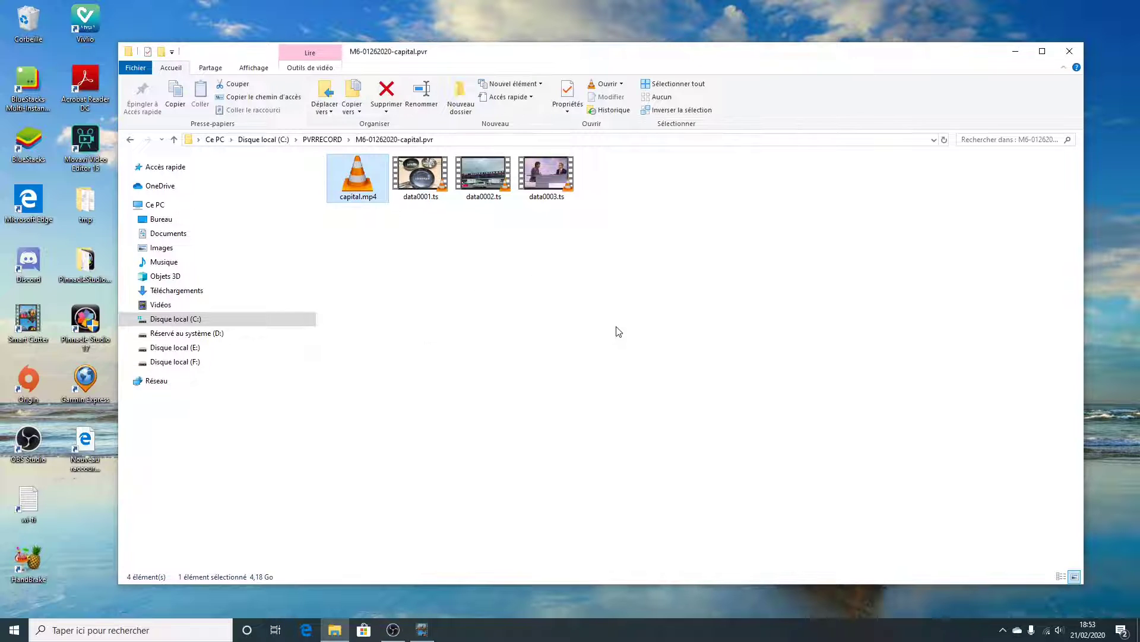
# Open capital.mp4 in VLC, fit the player window on the screen, and play the opening titles briefly before pausing
pyautogui.click(360, 210)
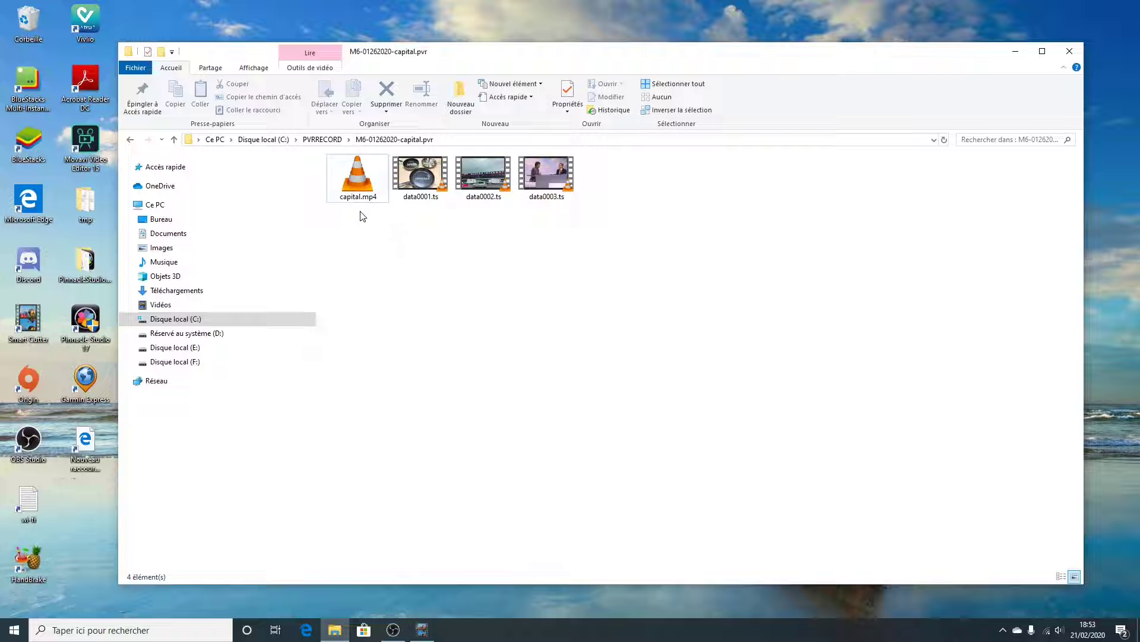
pyautogui.click(356, 181)
pyautogui.doubleClick(358, 181)
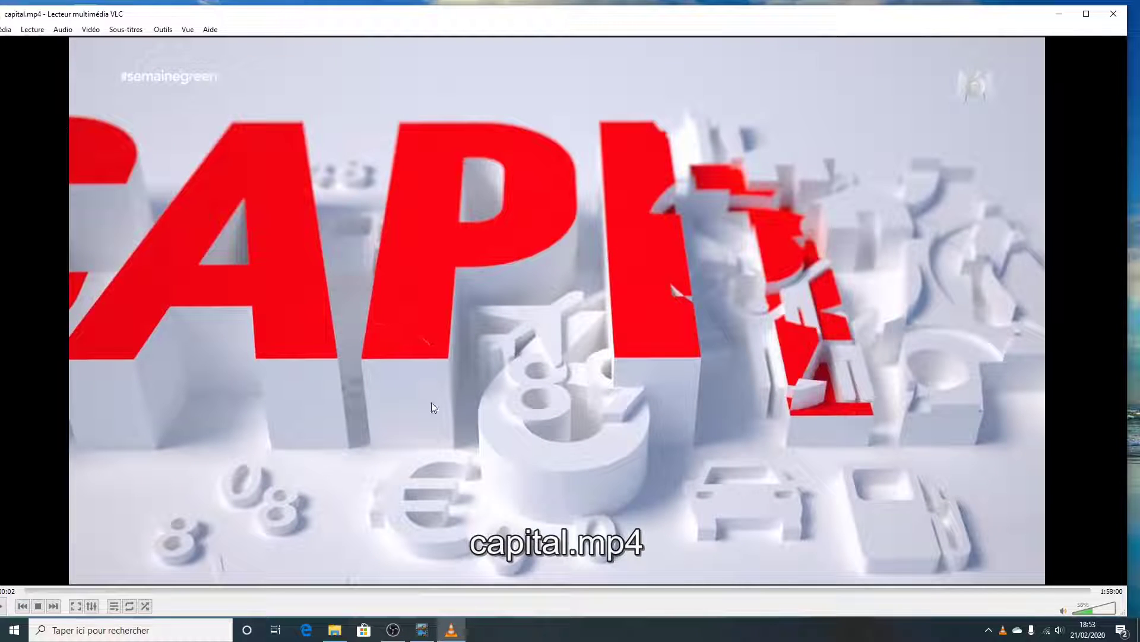
pyautogui.moveTo(463, 20); pyautogui.dragTo(475, 31)
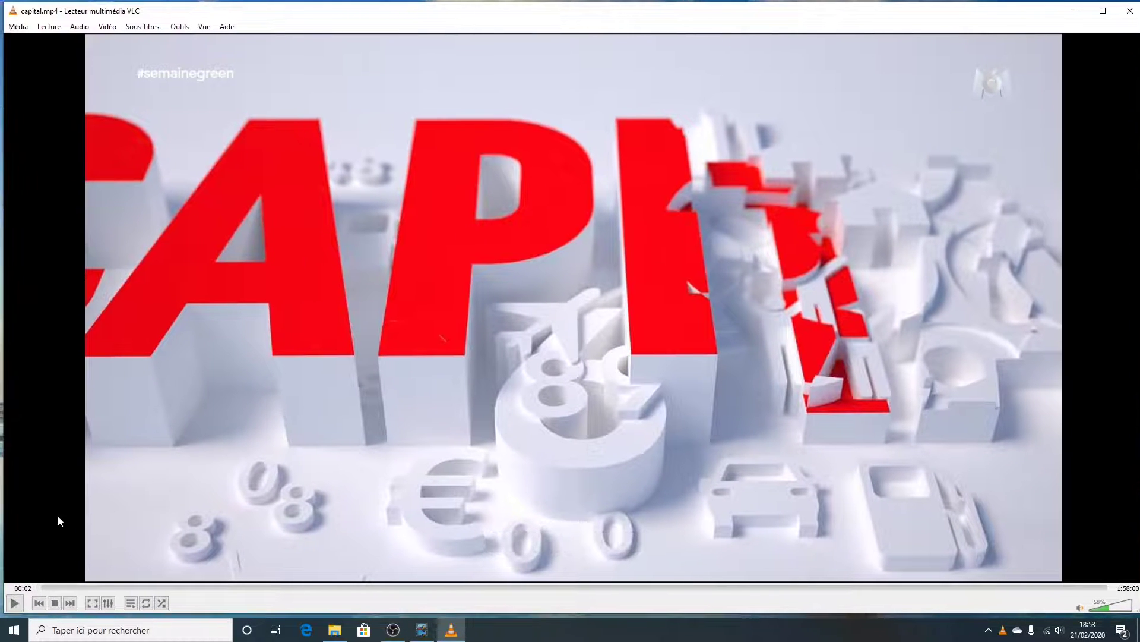
pyautogui.click(14, 605)
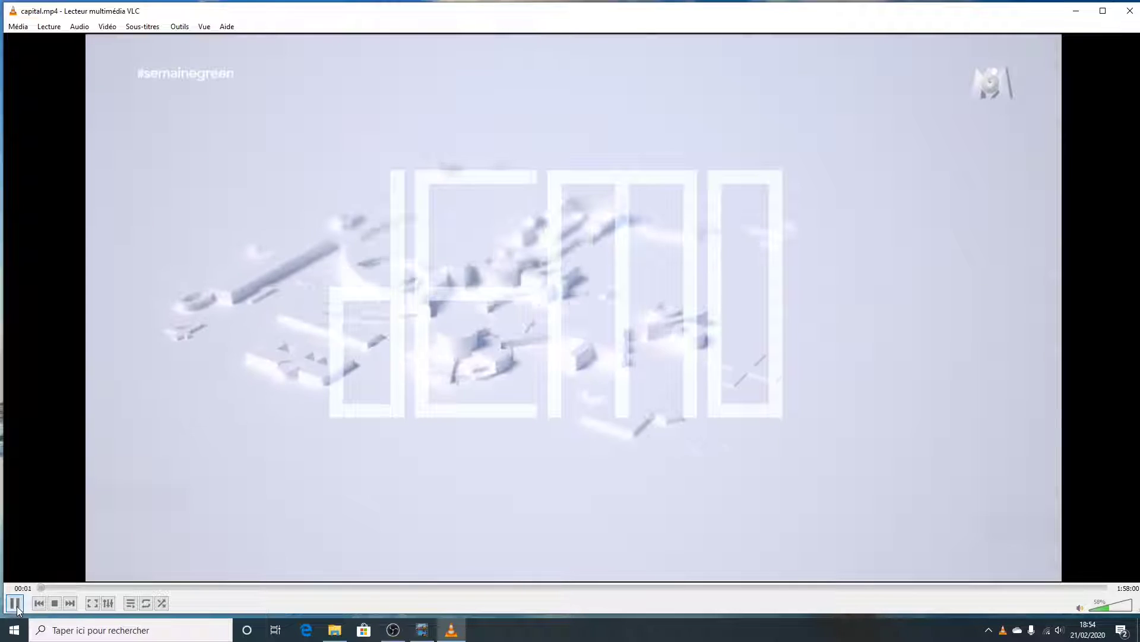
pyautogui.click(15, 604)
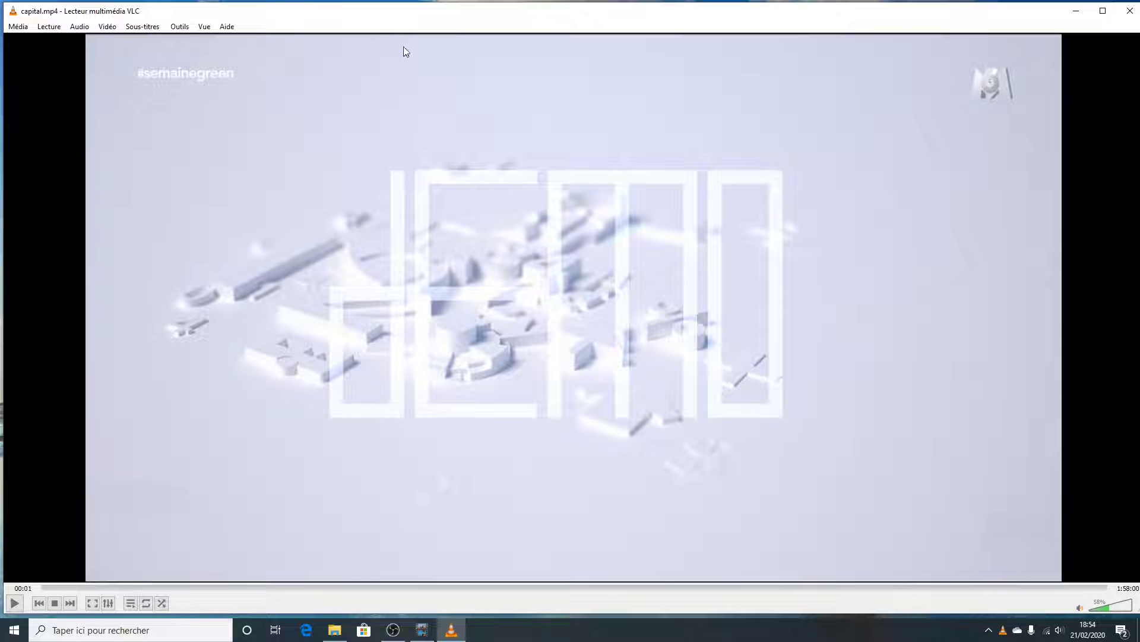
pyautogui.click(14, 607)
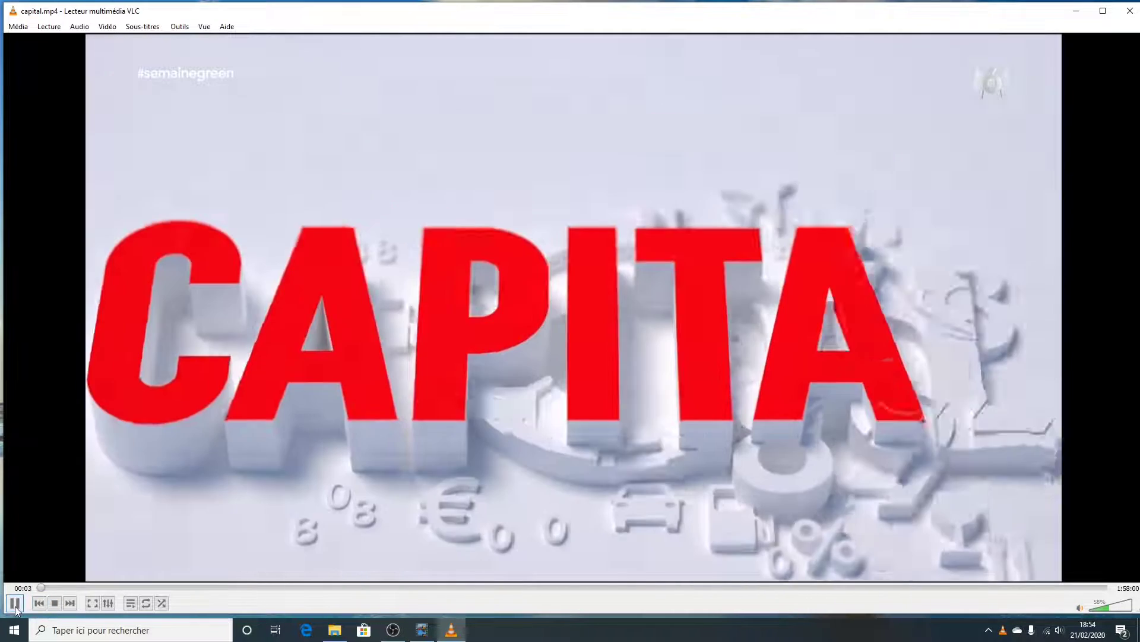
pyautogui.press('space')
# Switch to Smart Cutter to review the result points of the batch segments, then return to VLC
pyautogui.click(422, 631)
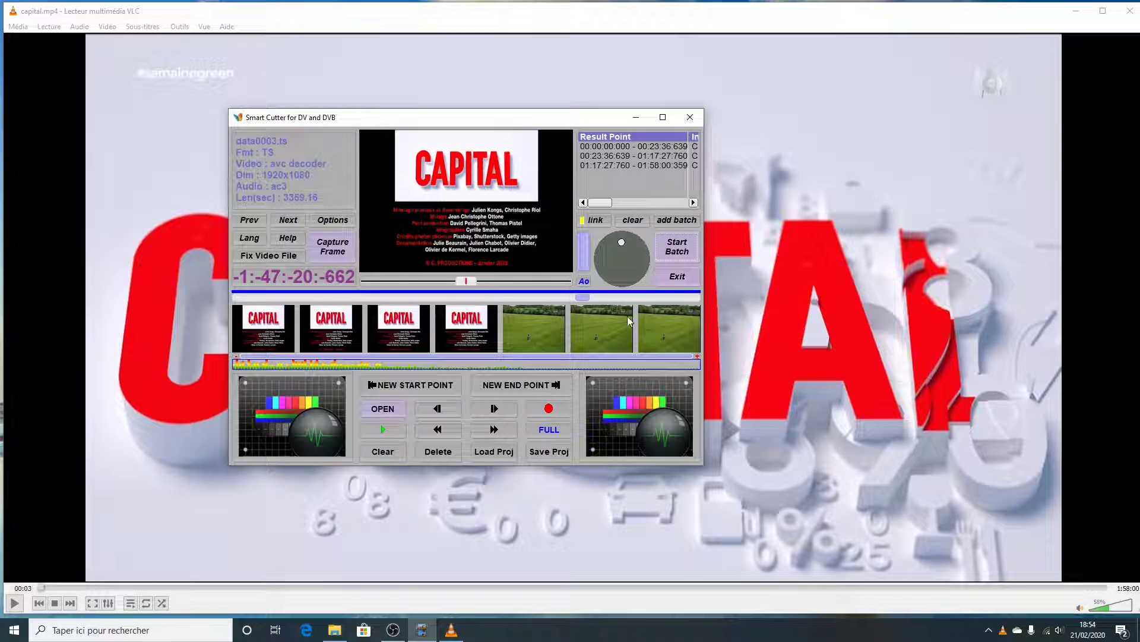
pyautogui.moveTo(604, 207)
pyautogui.mouseDown()
pyautogui.moveTo(681, 209)
pyautogui.moveTo(603, 219)
pyautogui.mouseUp()
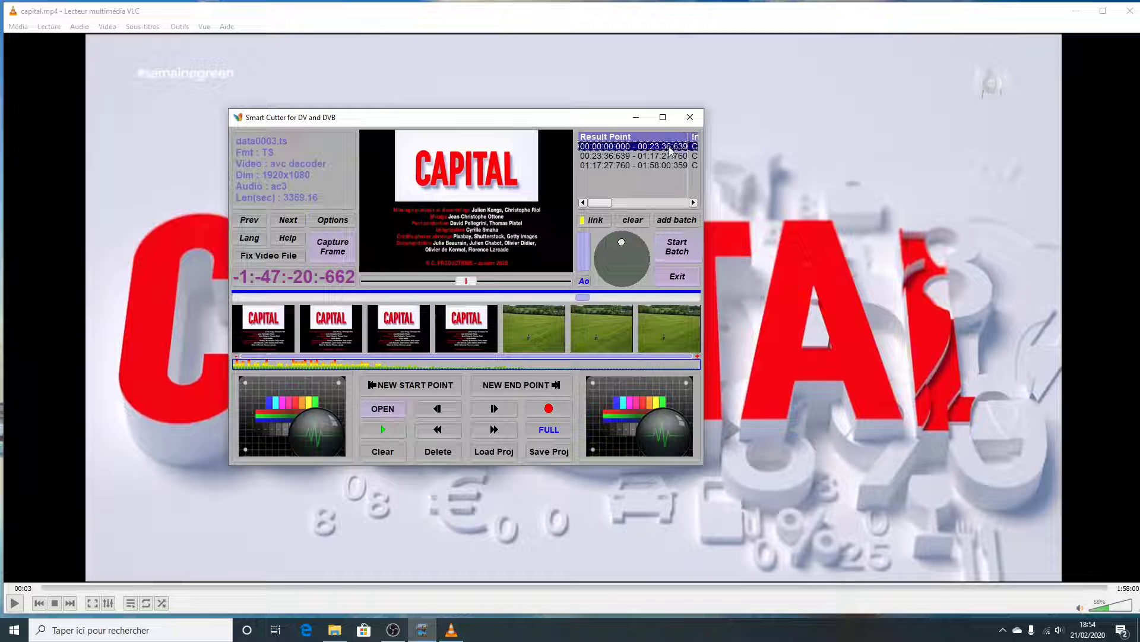
pyautogui.moveTo(602, 206); pyautogui.dragTo(617, 208)
pyautogui.click(100, 465)
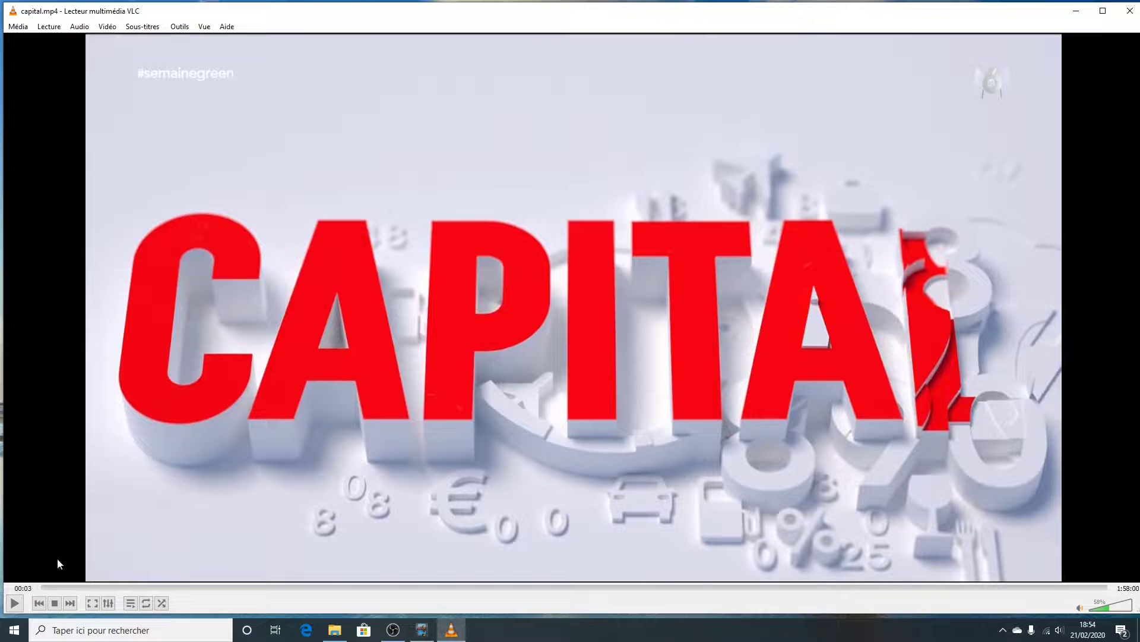
# Resume playback of capital.mp4 and inspect the video resolution in its codec information, closing the media information window when done
pyautogui.click(14, 603)
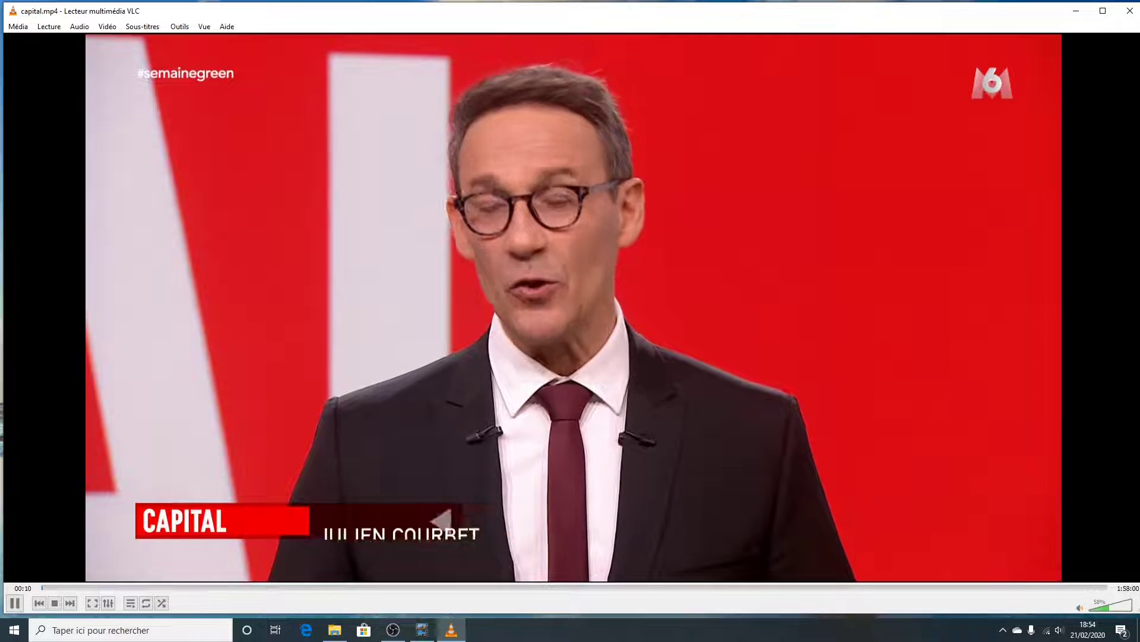
pyautogui.click(180, 26)
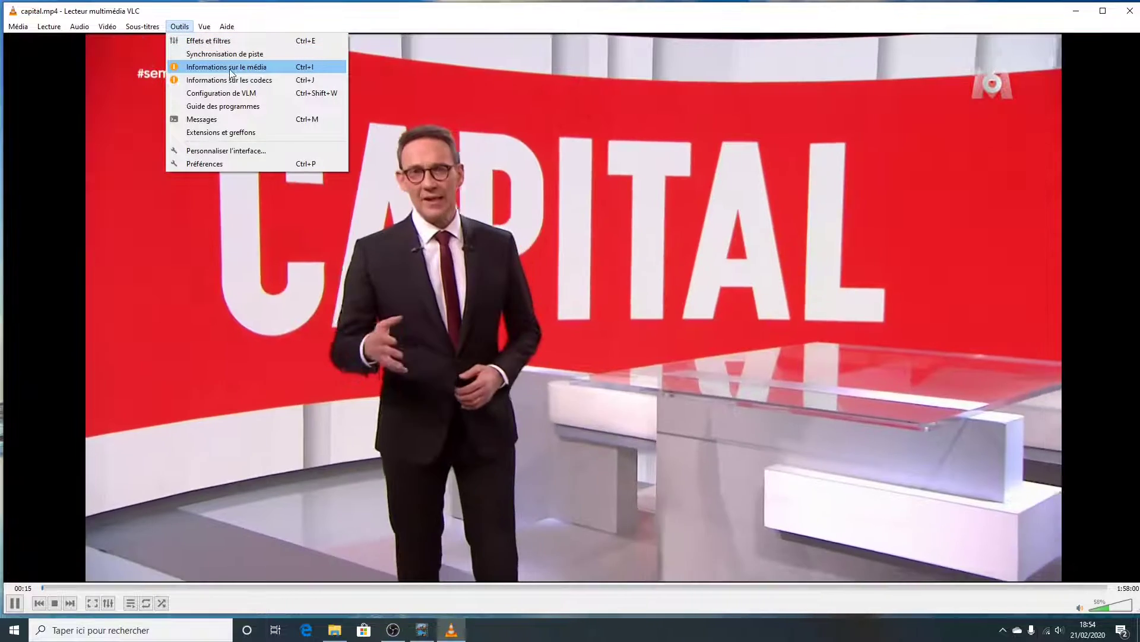
pyautogui.click(228, 68)
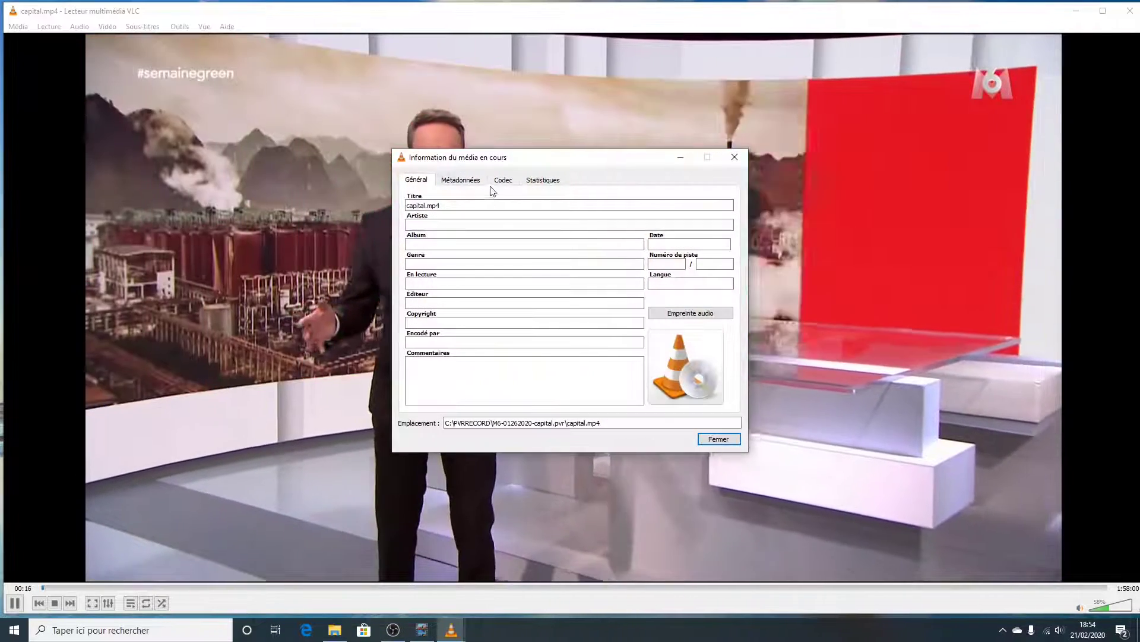
pyautogui.click(503, 179)
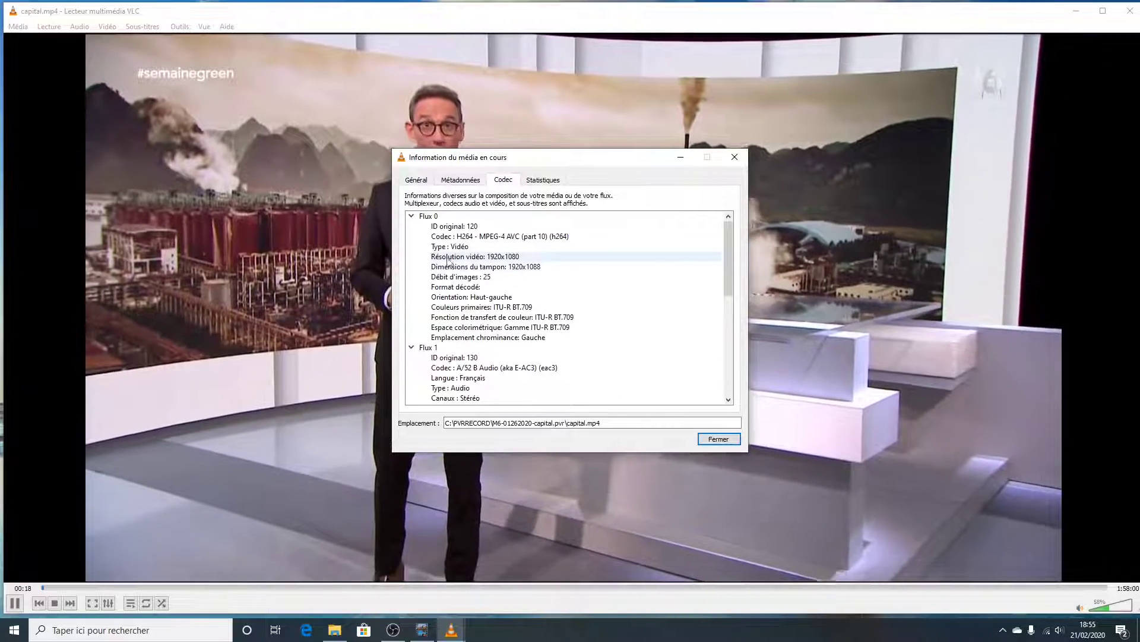
pyautogui.click(467, 260)
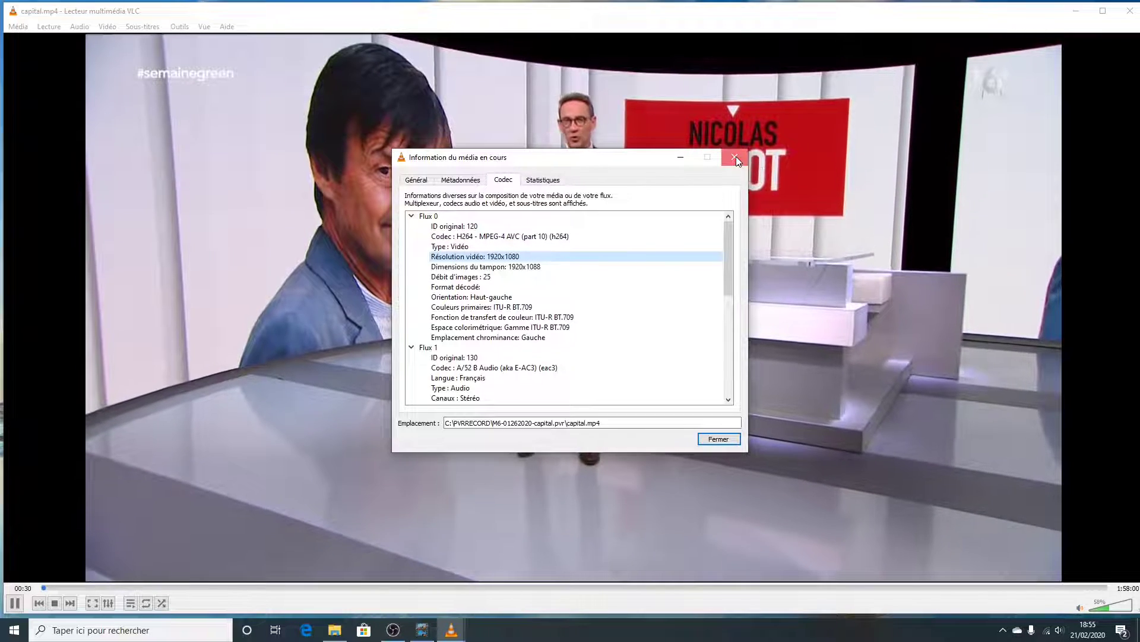
pyautogui.click(737, 161)
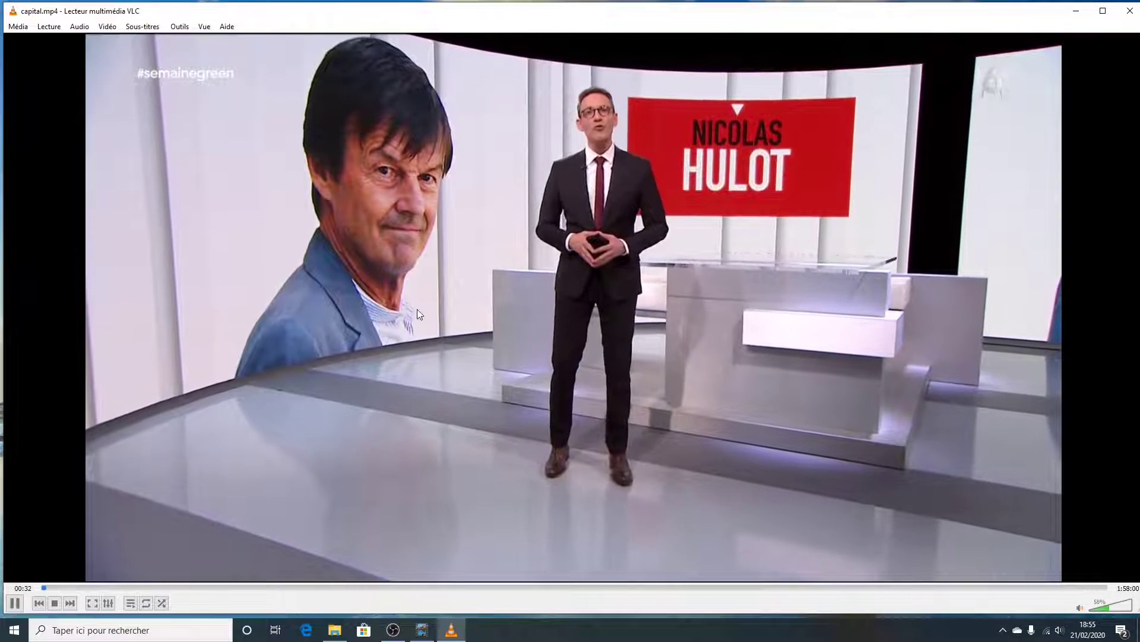